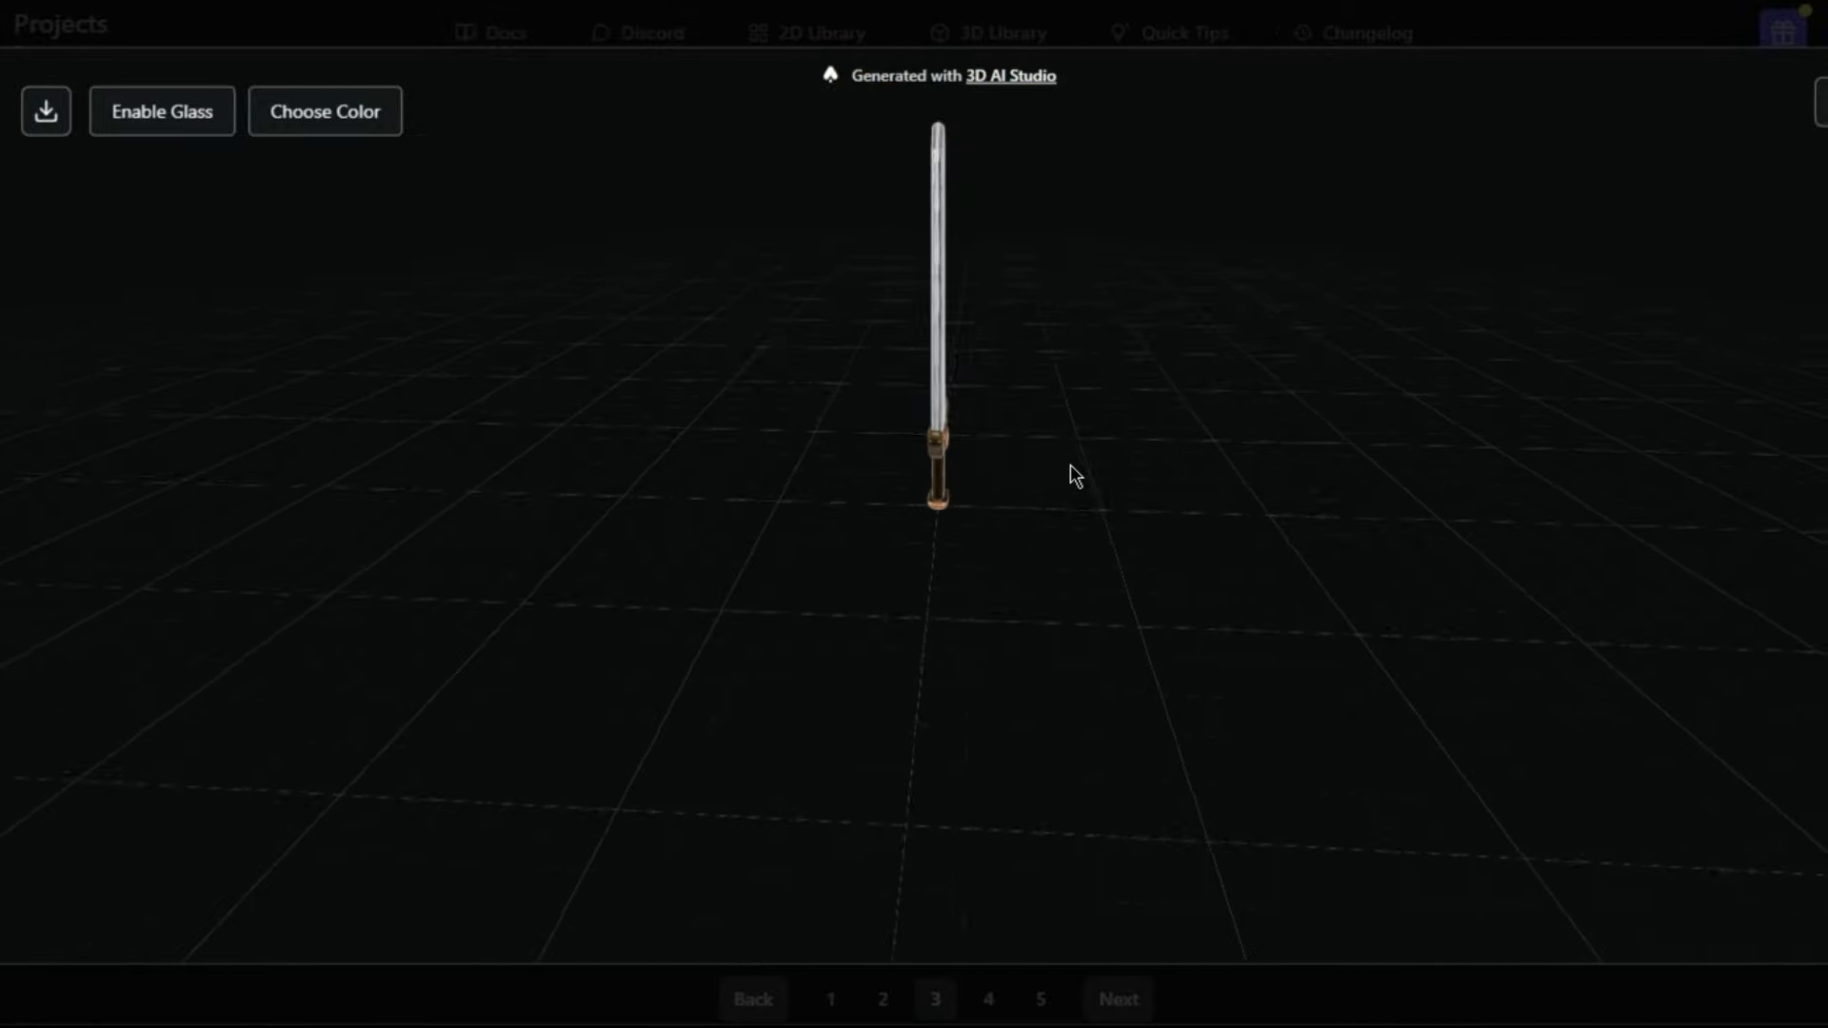
Zoom in on the generated sword and rotate it to see its other sides.
scroll(918, 457, up, 5)
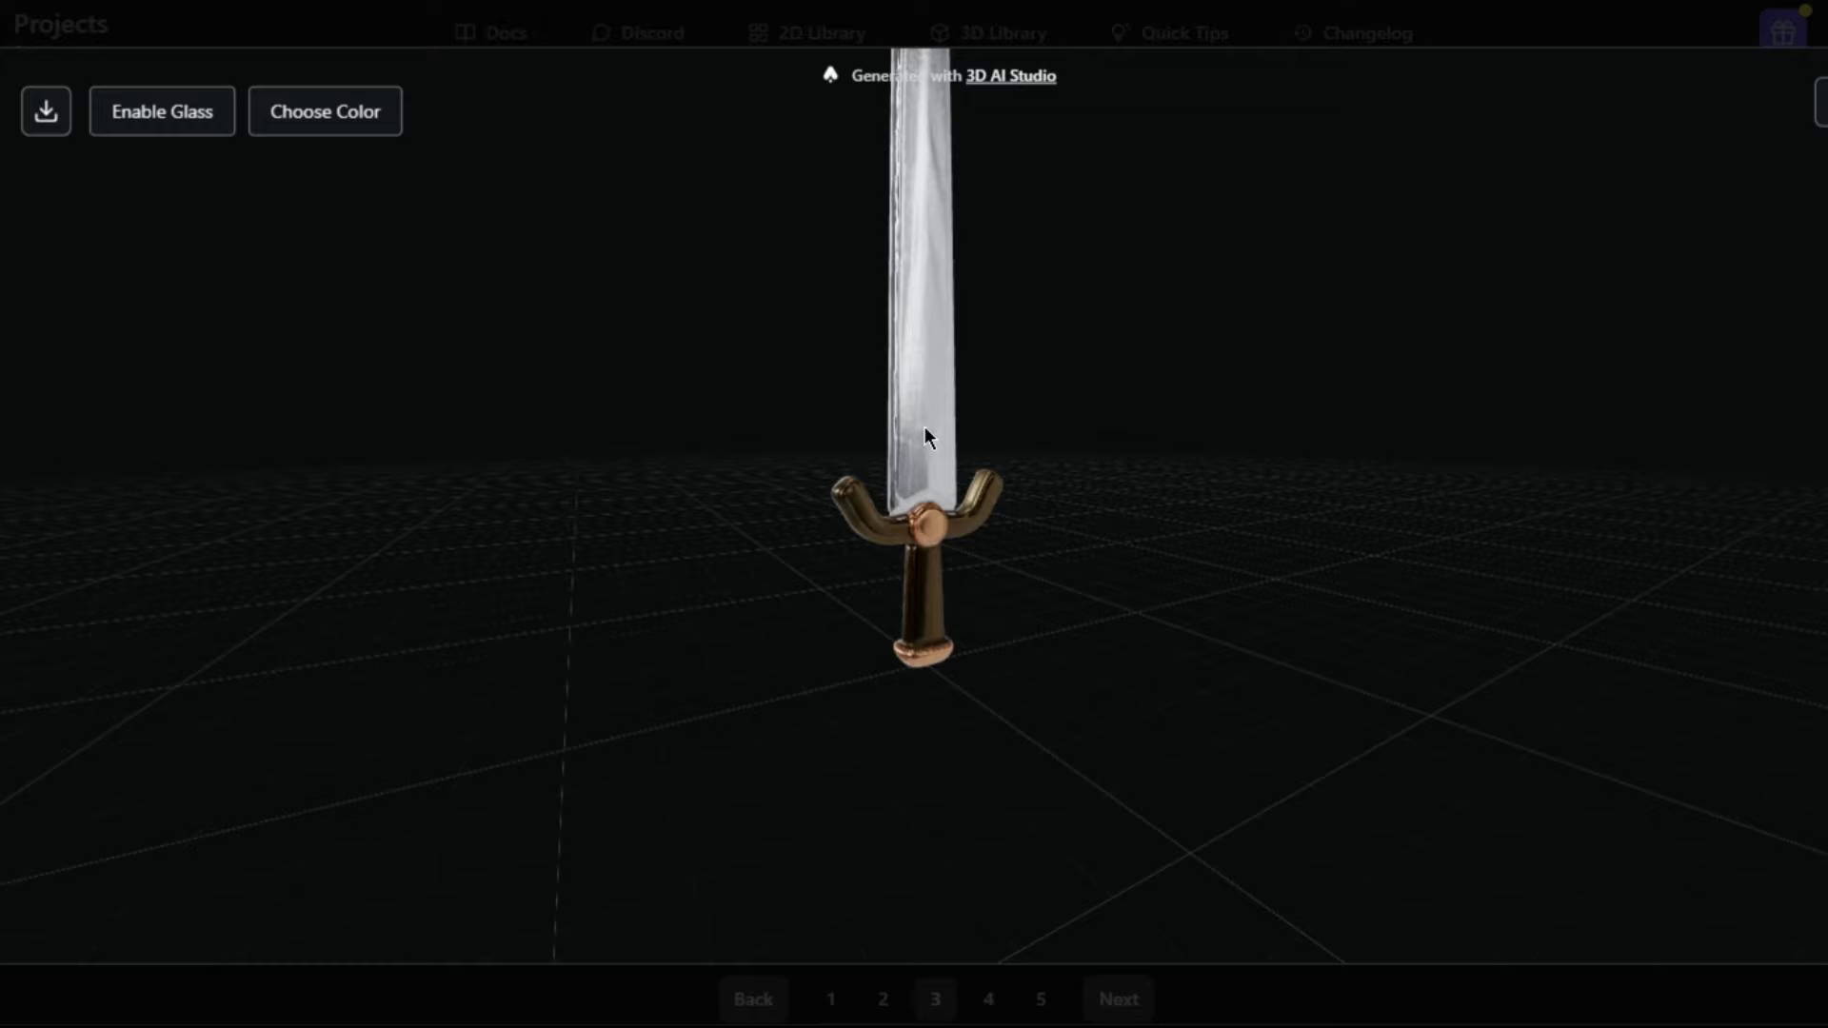
drag(802, 605, 584, 598)
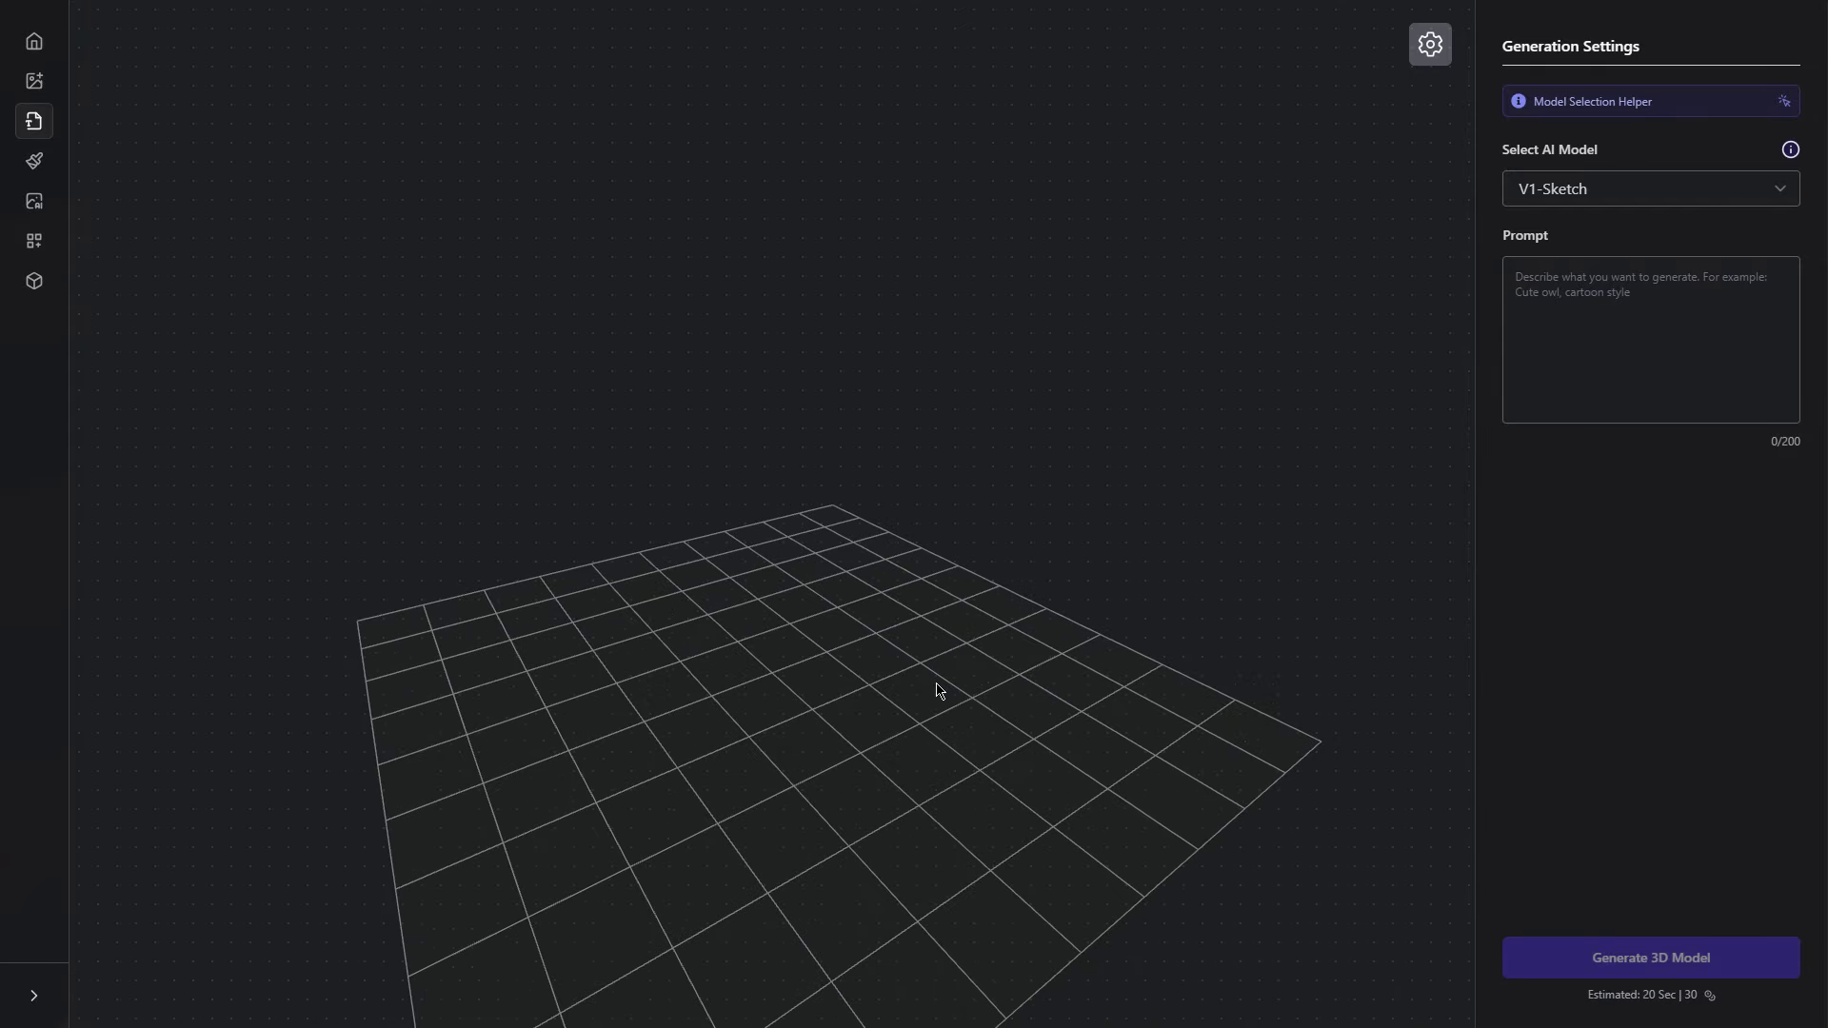
Enter the prompt 'A city skyline', fixing a stray typo along the way.
drag(1021, 709, 985, 735)
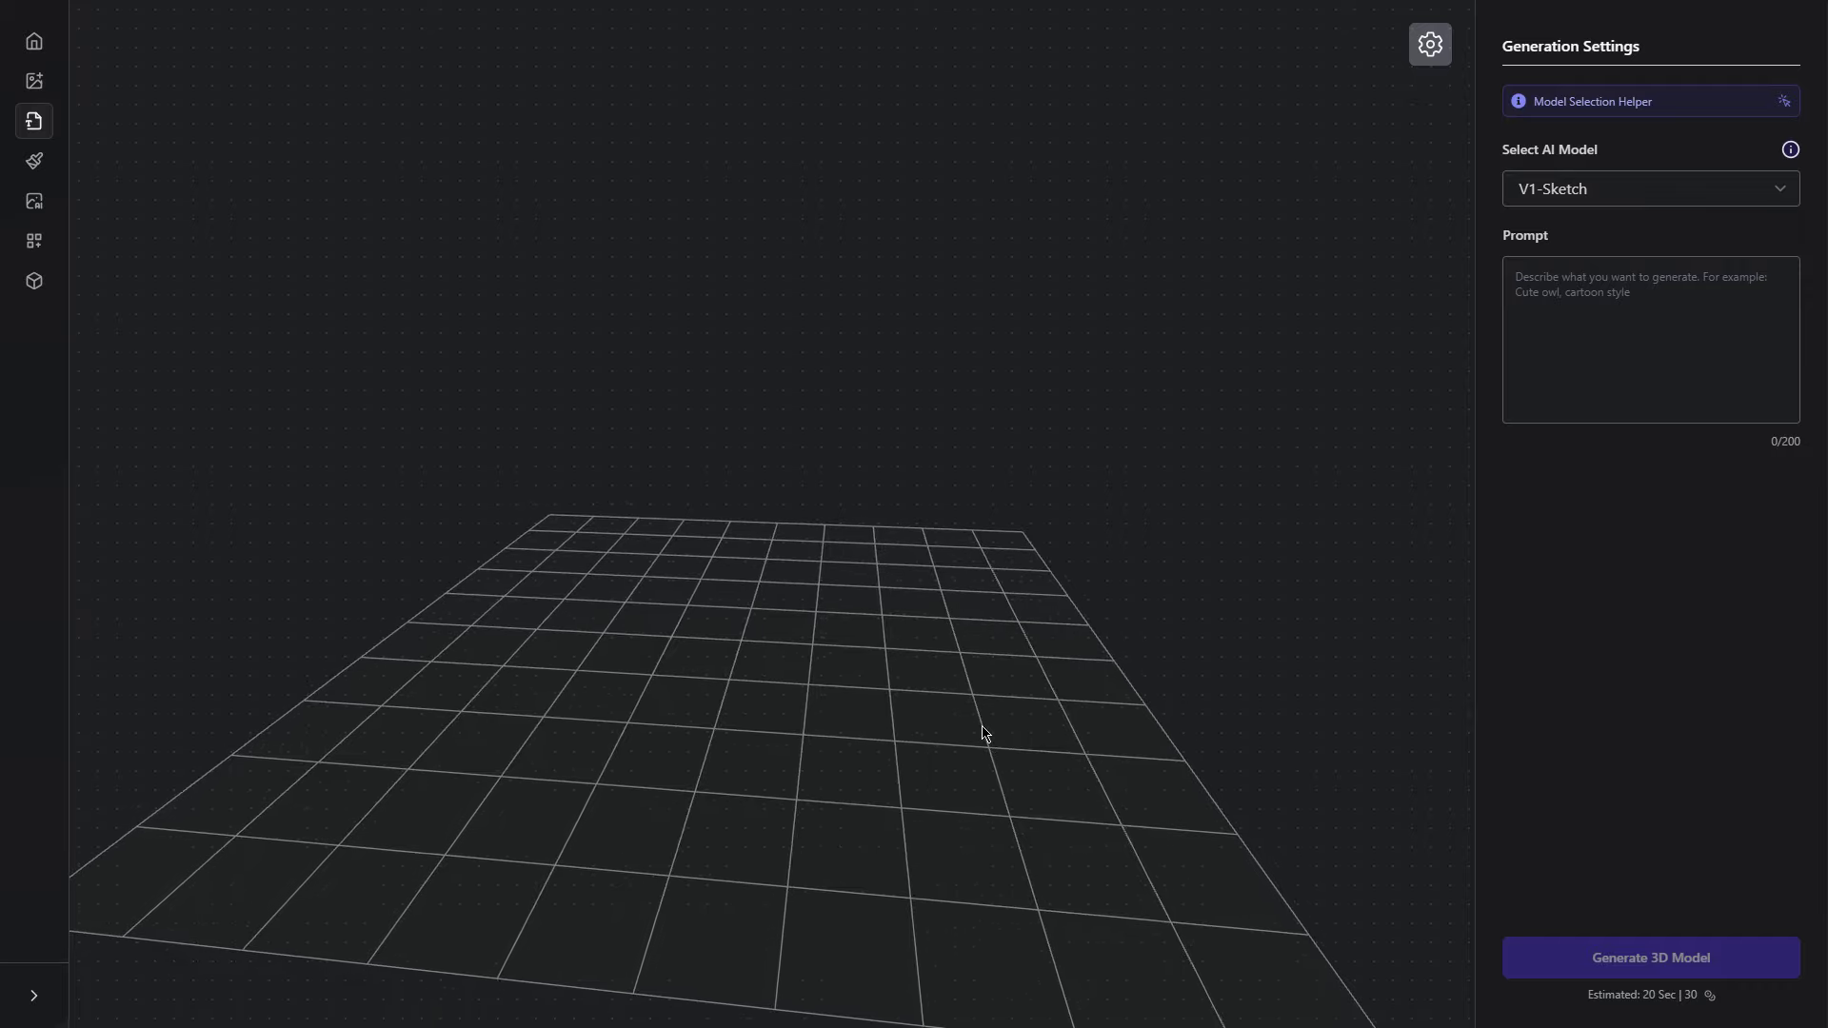
text(A citys)
key(BackSpace)
text(skyline)
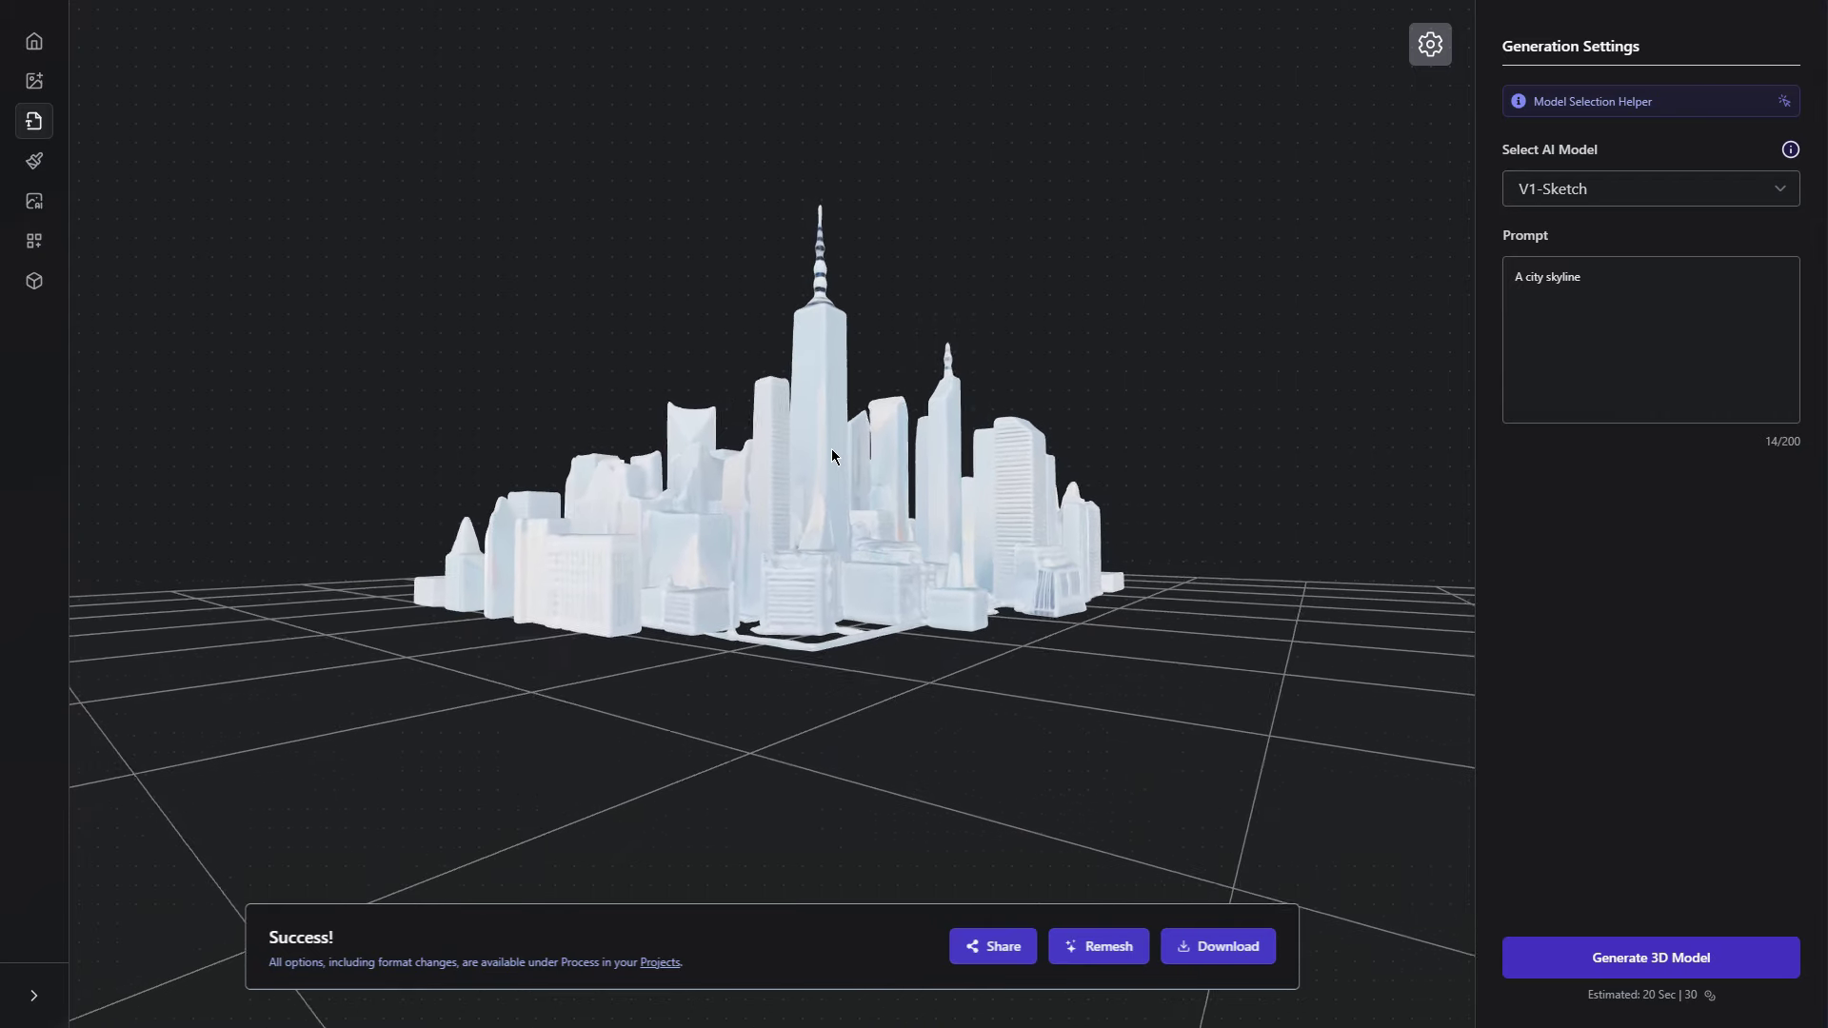
Orbit and zoom the skyline model, ending on a near top-down view of the city.
drag(900, 466, 729, 646)
scroll(929, 586, down, 5)
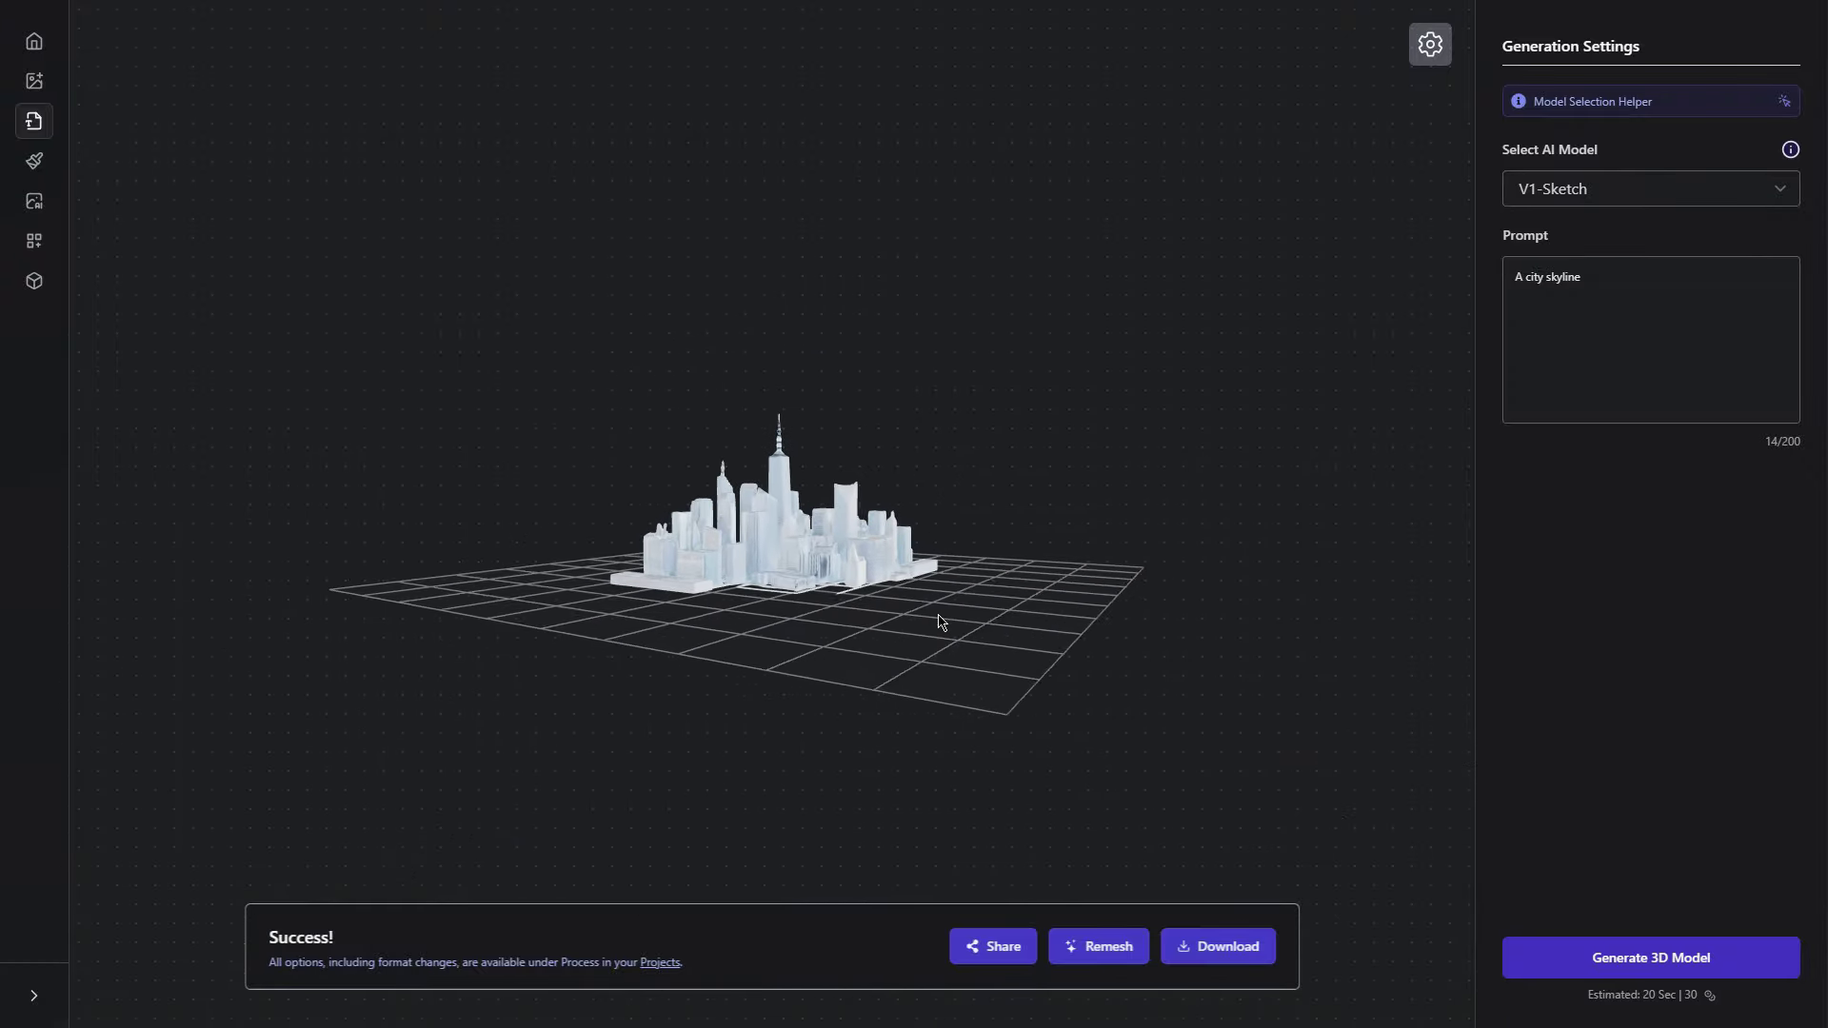
drag(912, 620, 875, 593)
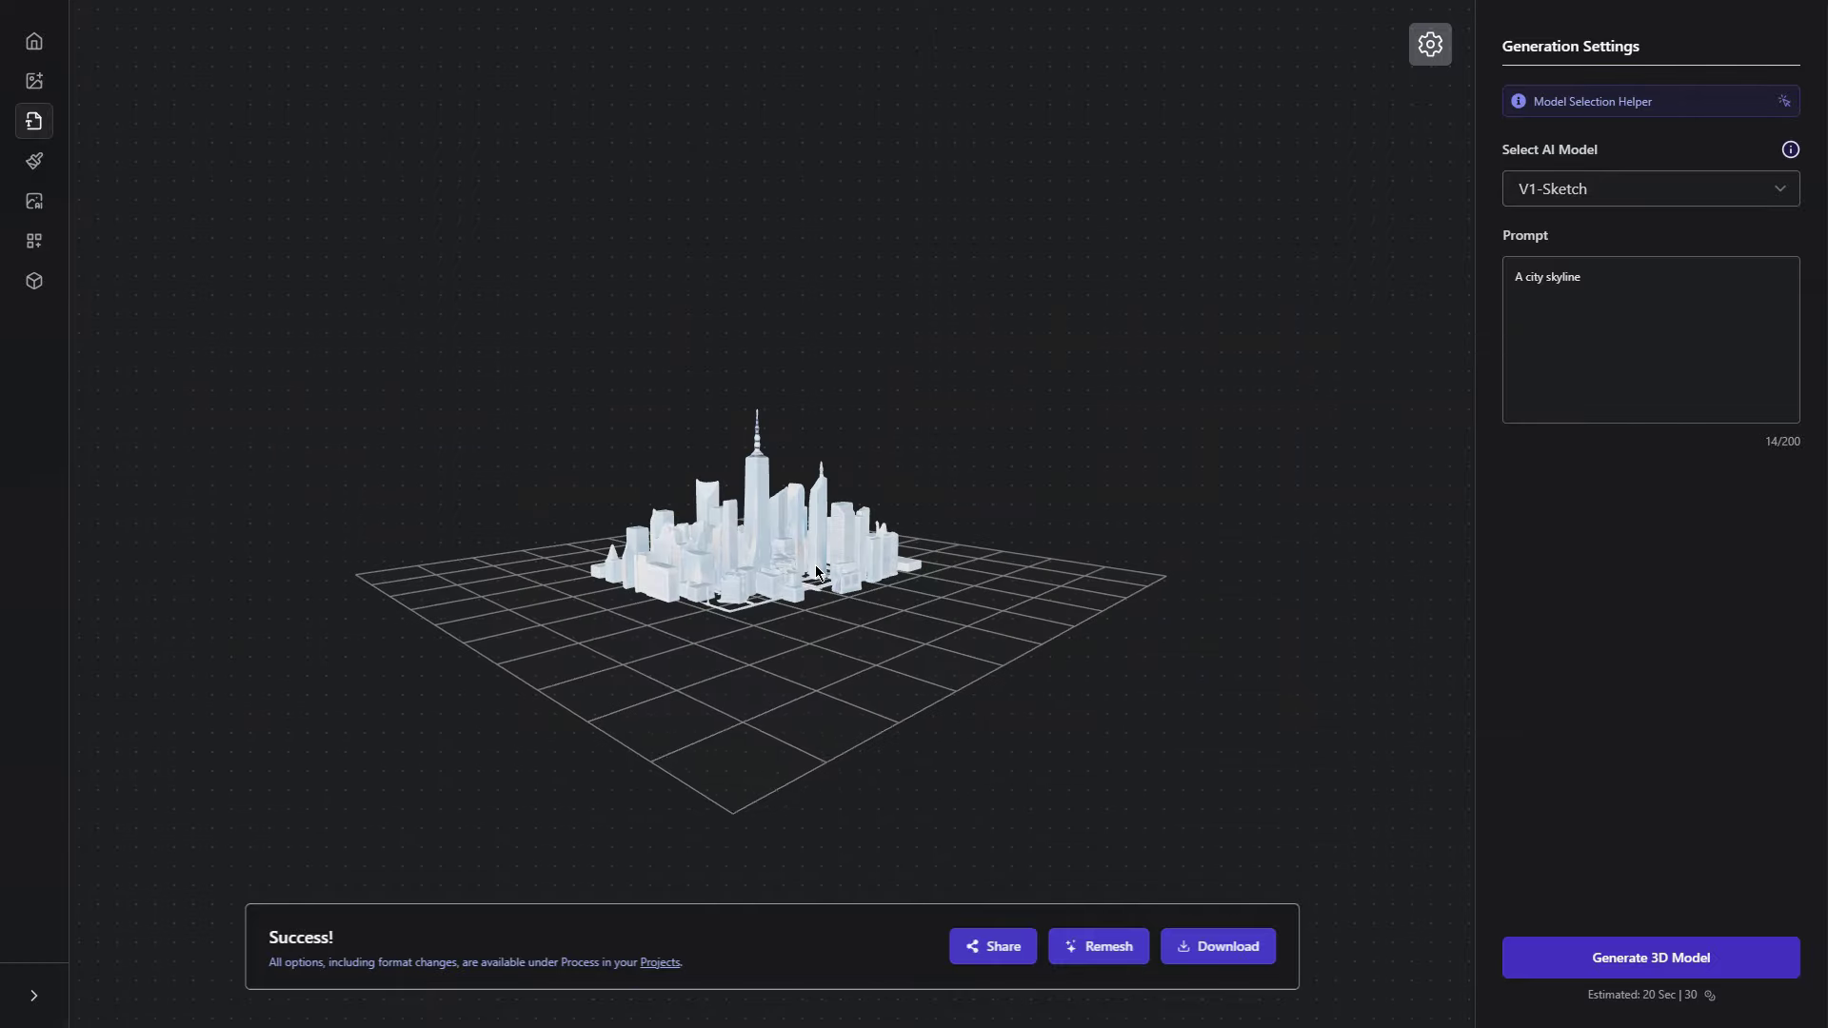
drag(974, 670, 967, 523)
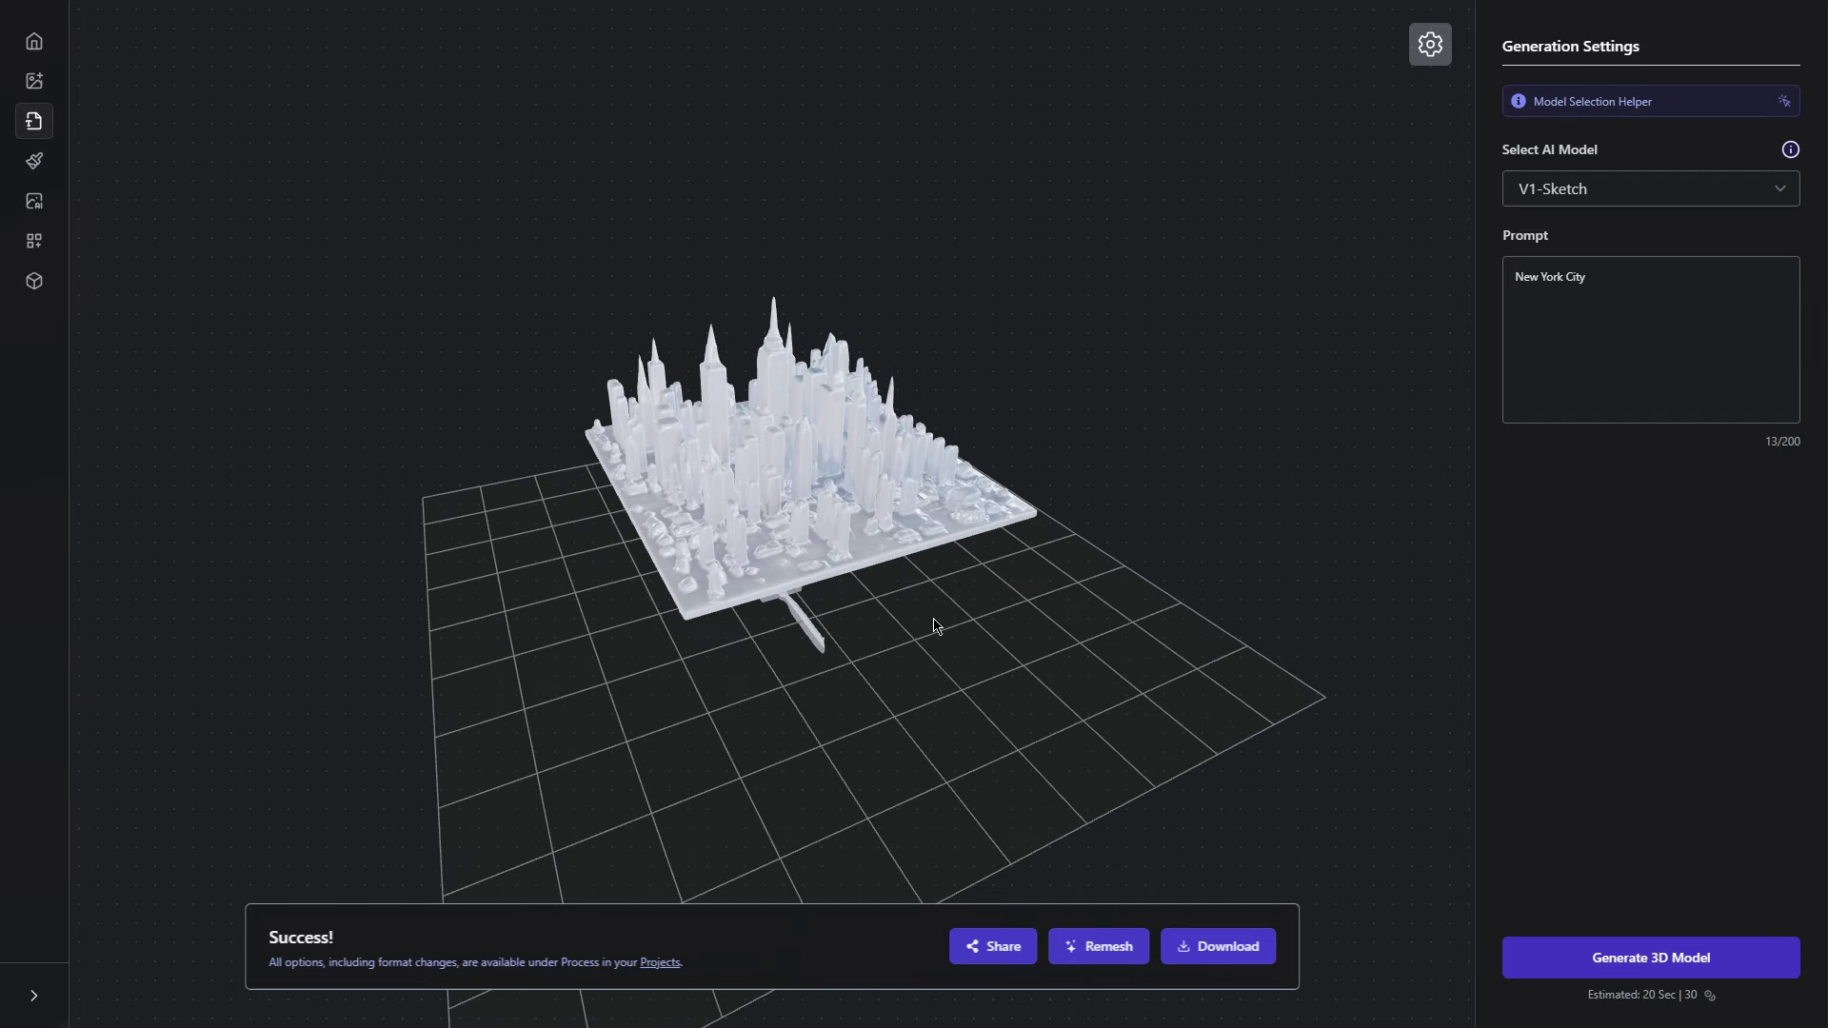
Zoom and orbit around the New York City model, including its pedestal, then view it from high above.
drag(934, 626, 855, 637)
scroll(856, 637, up, 5)
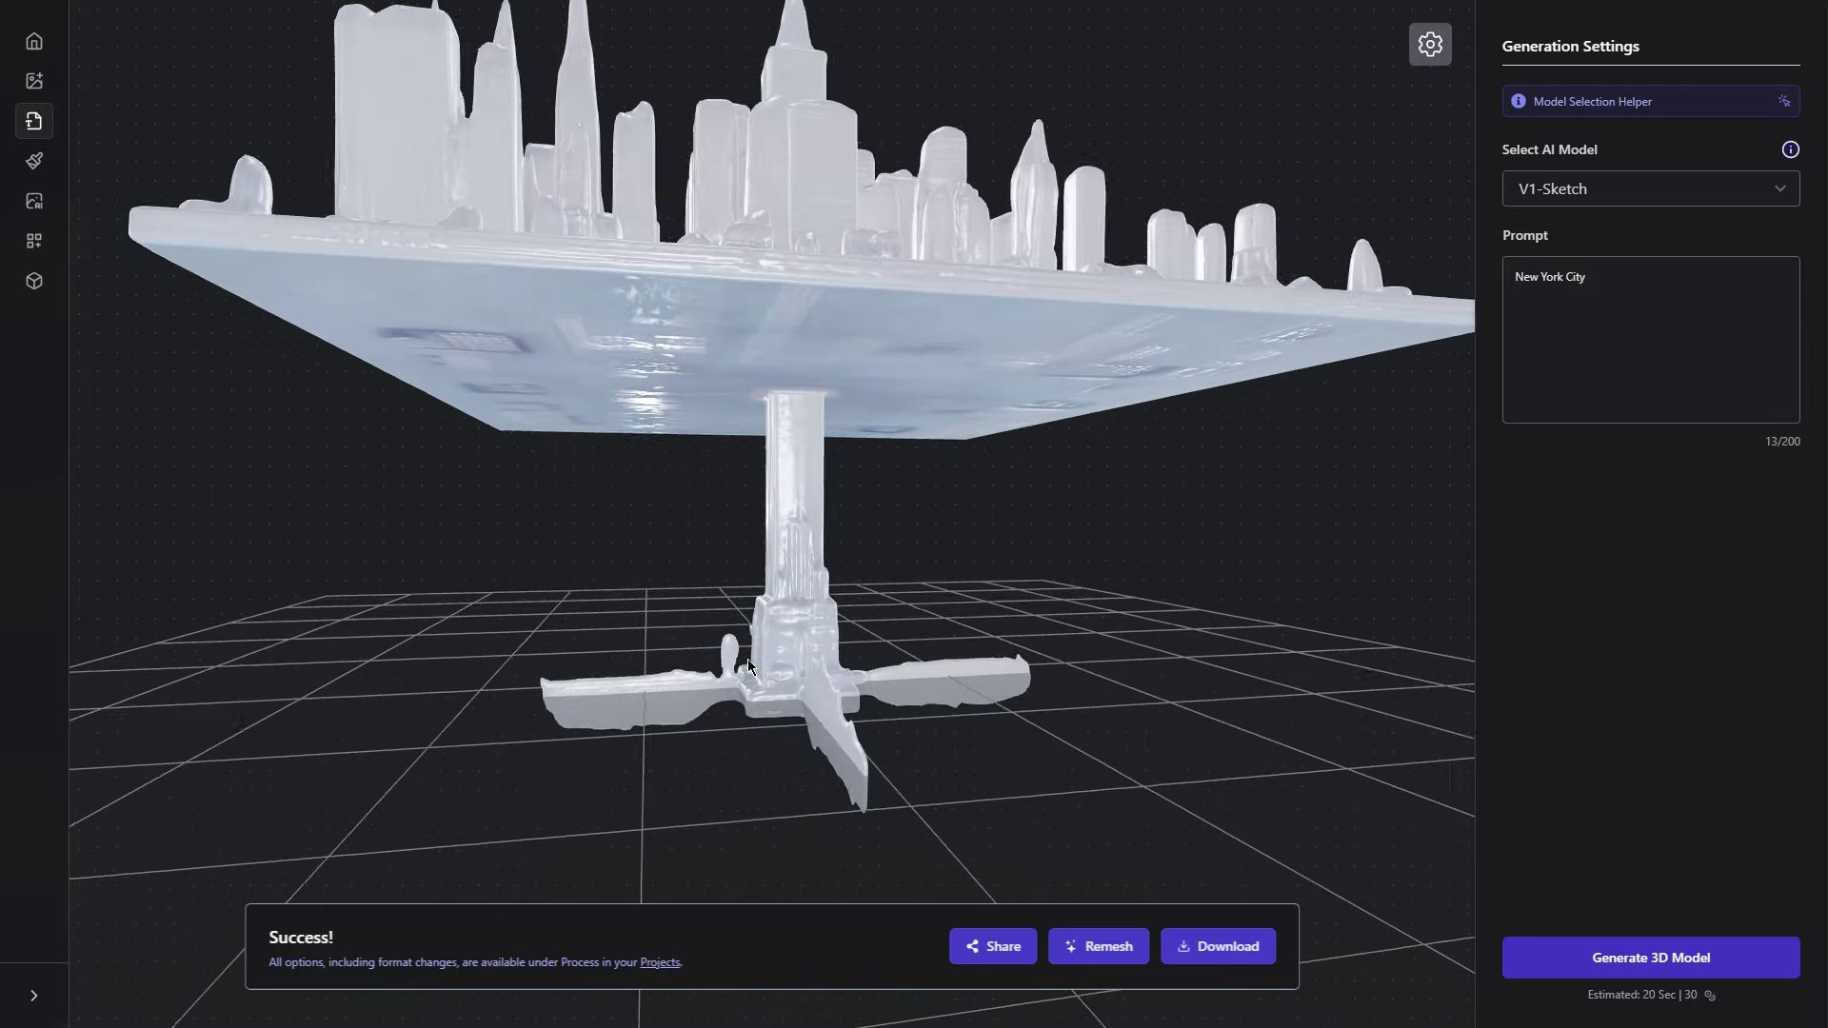
drag(749, 665, 650, 405)
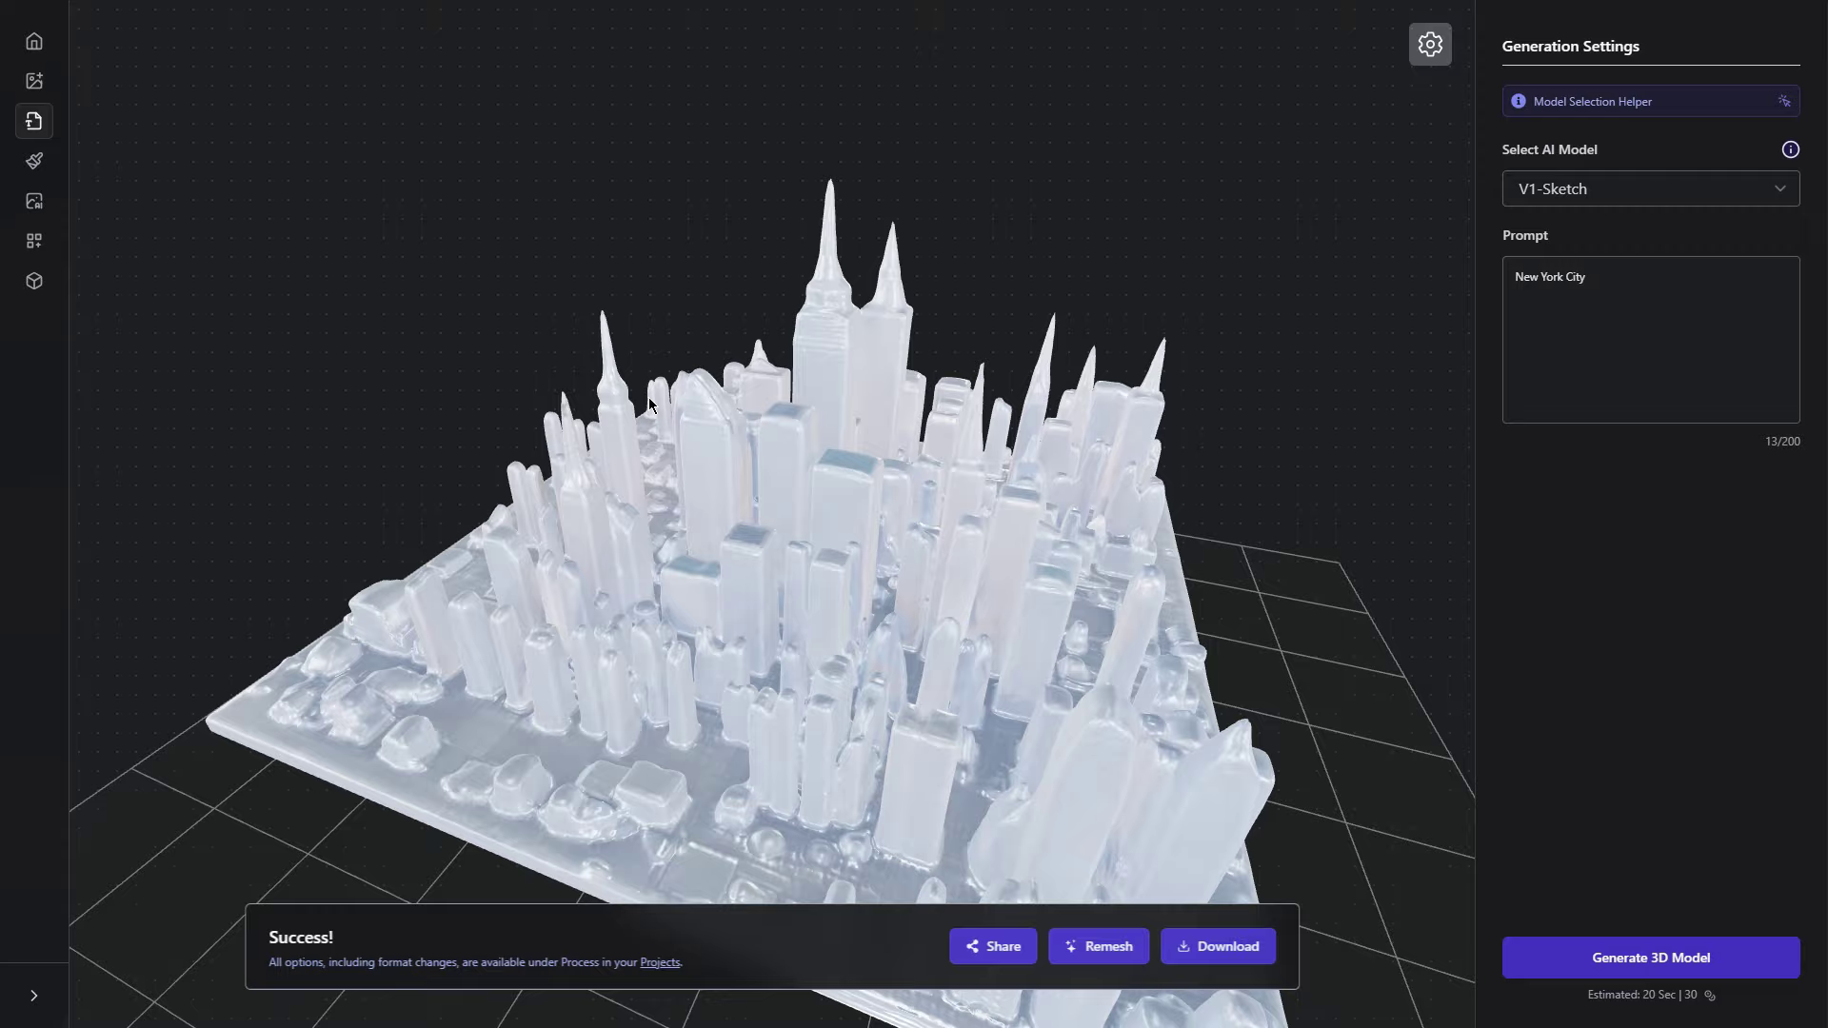
scroll(657, 411, down, 5)
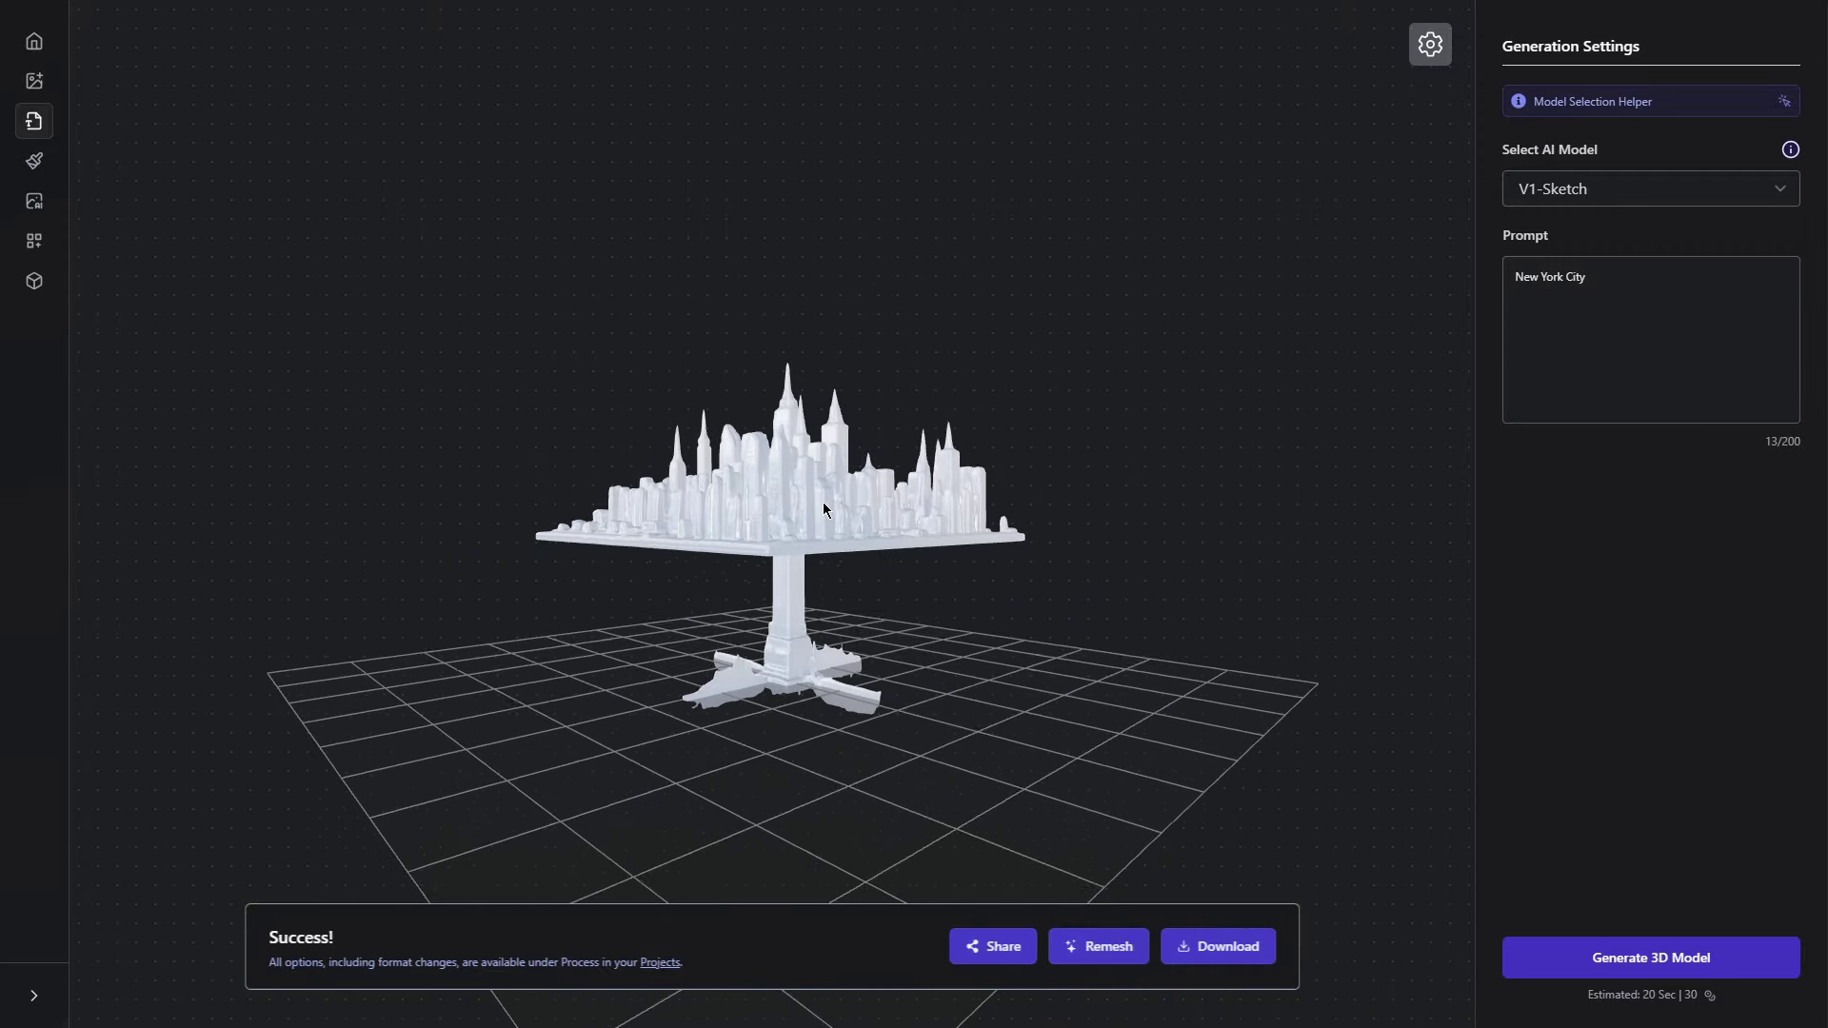
drag(824, 510, 879, 540)
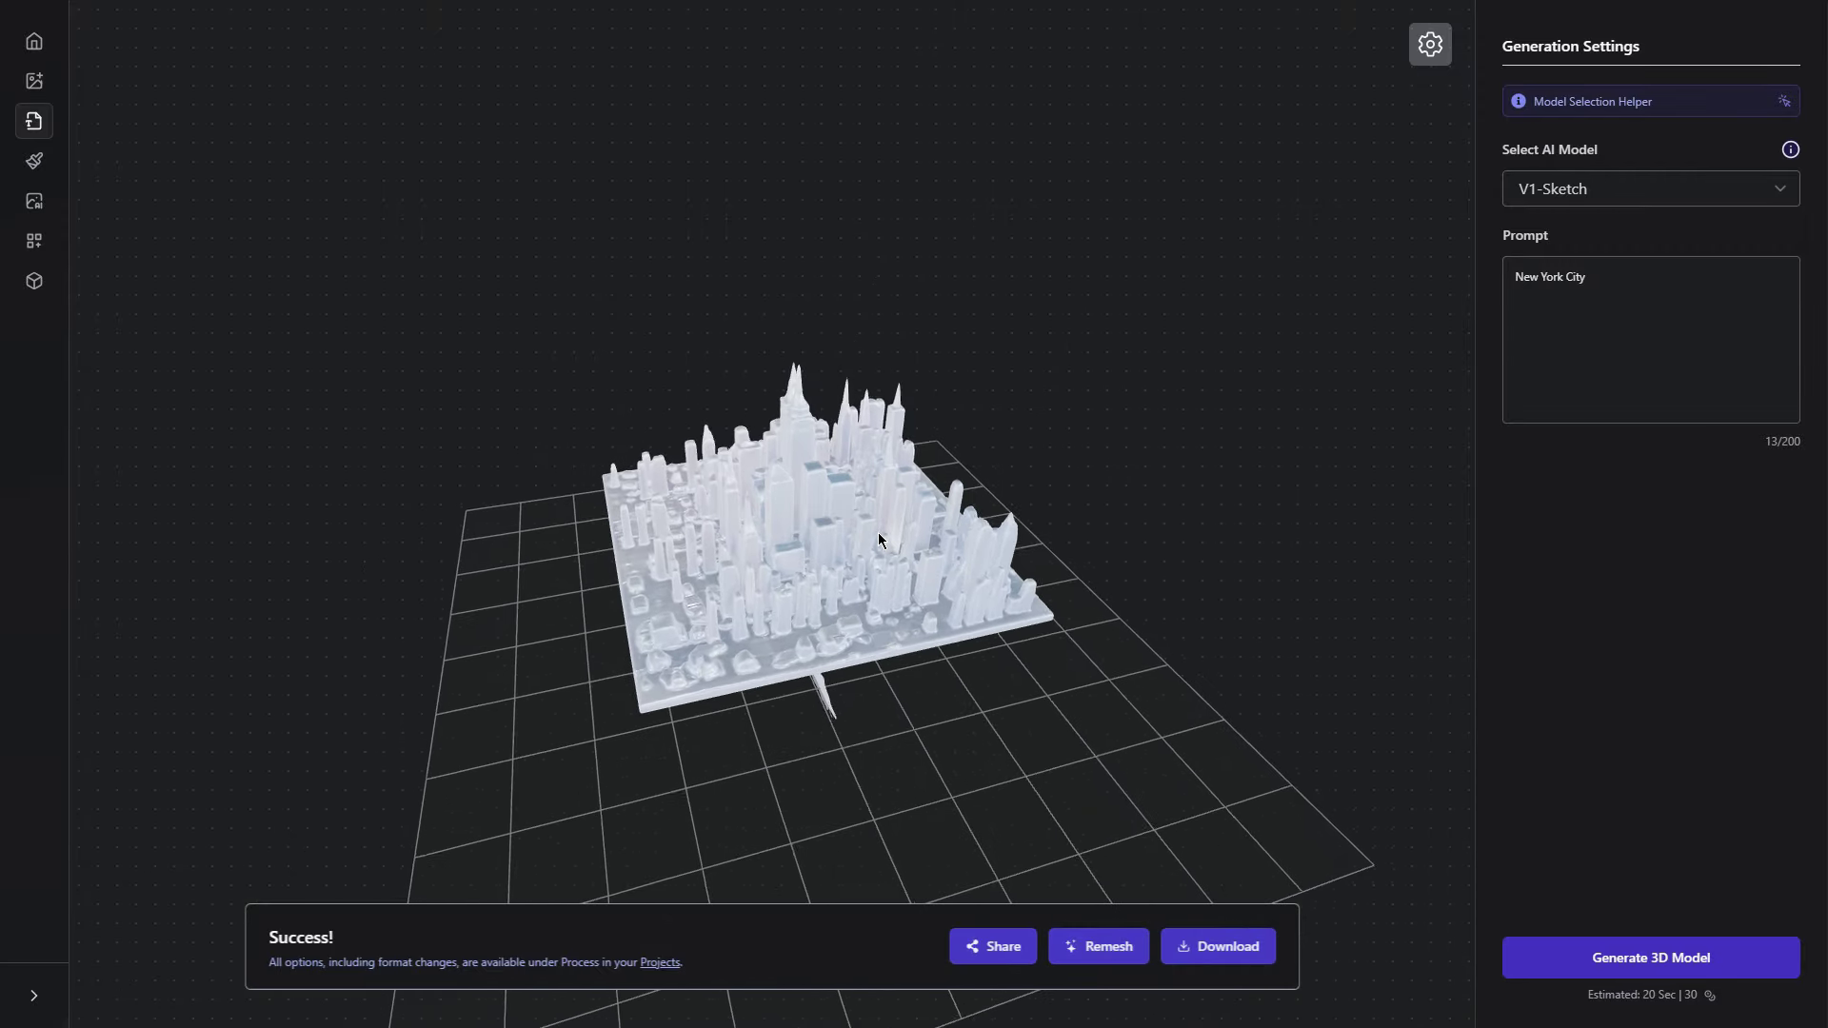
scroll(872, 528, up, 3)
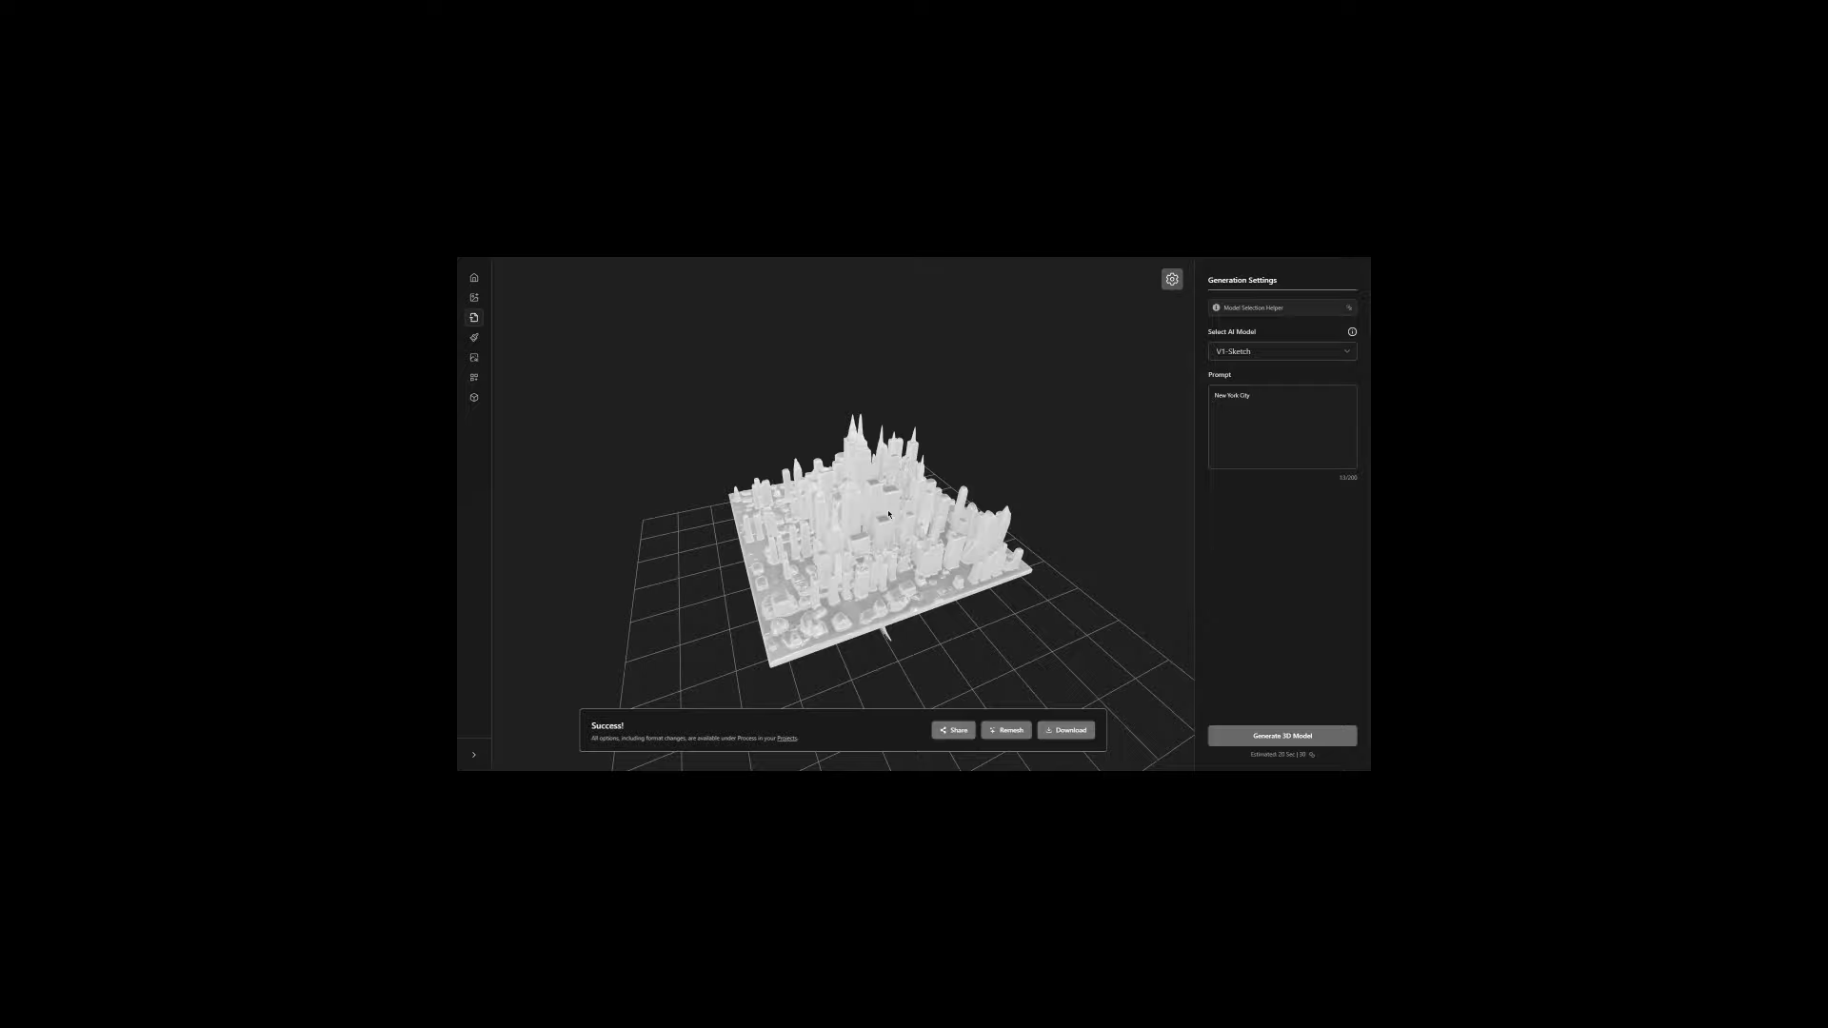
Replace the prompt with 'The country of belgium', then zoom and orbit the resulting model.
key(ctrl+a)
text(The country o)
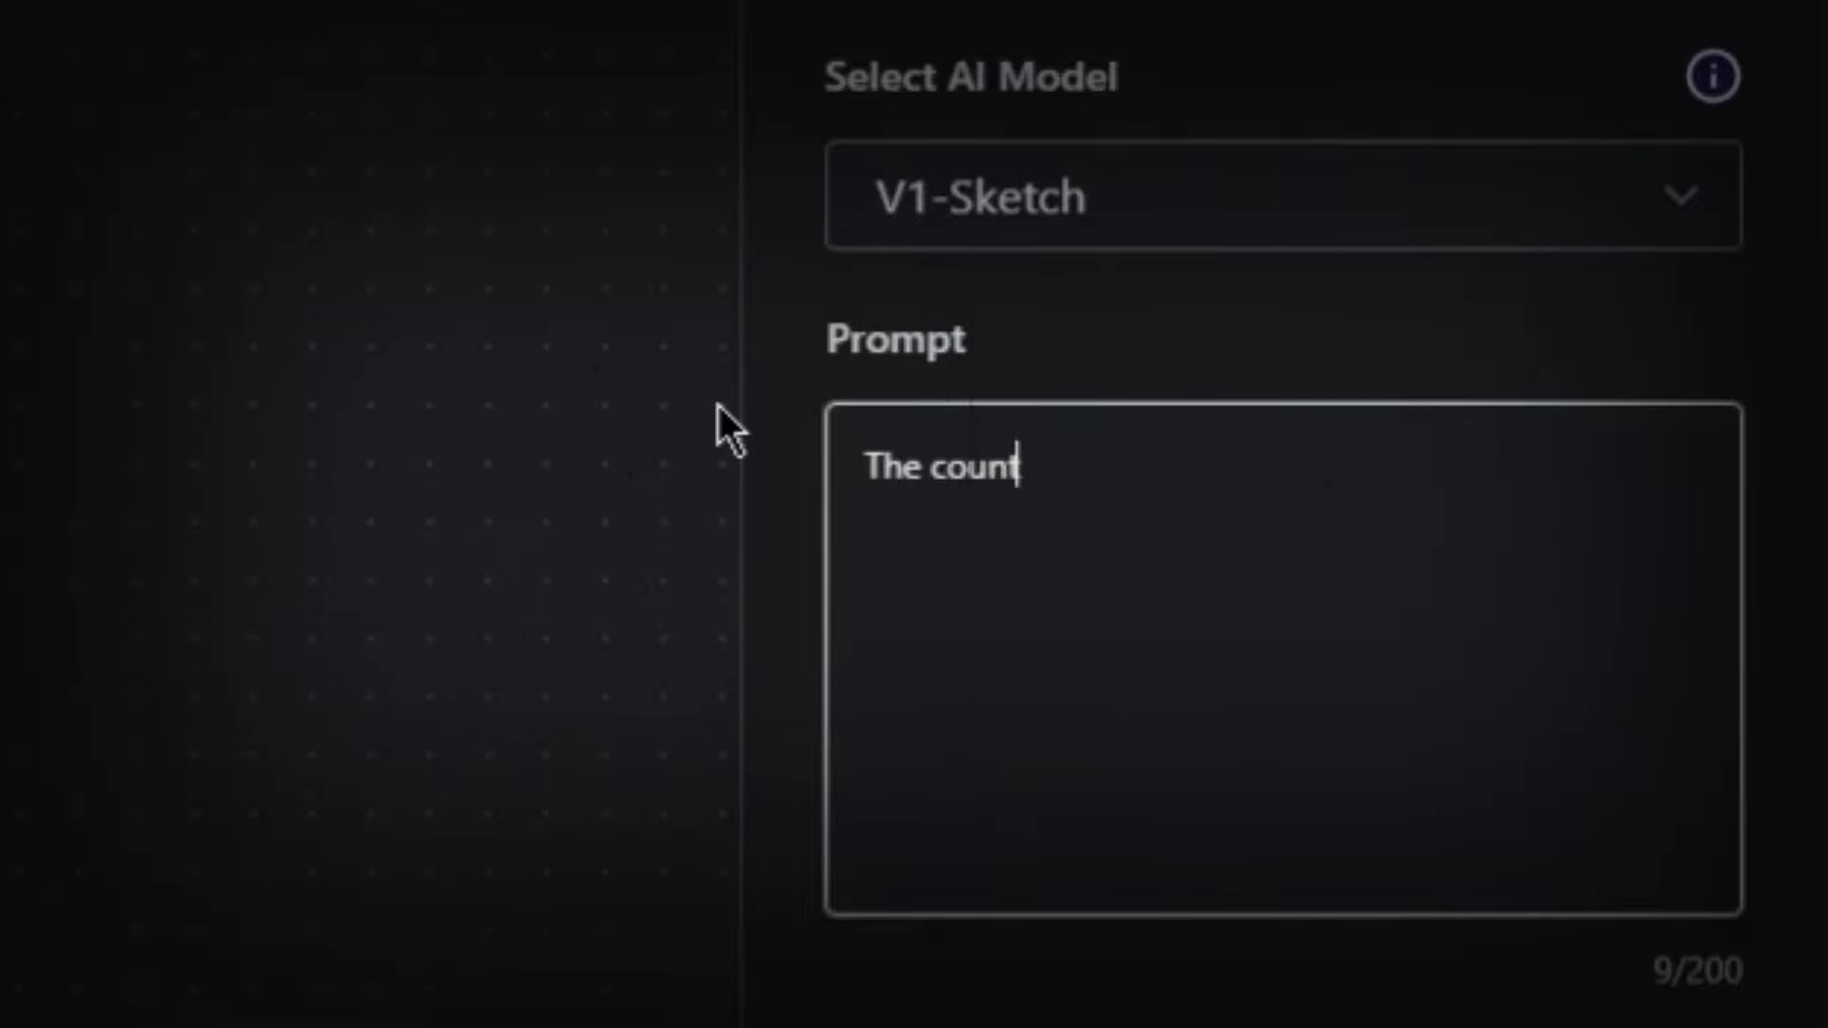
text(f belgium)
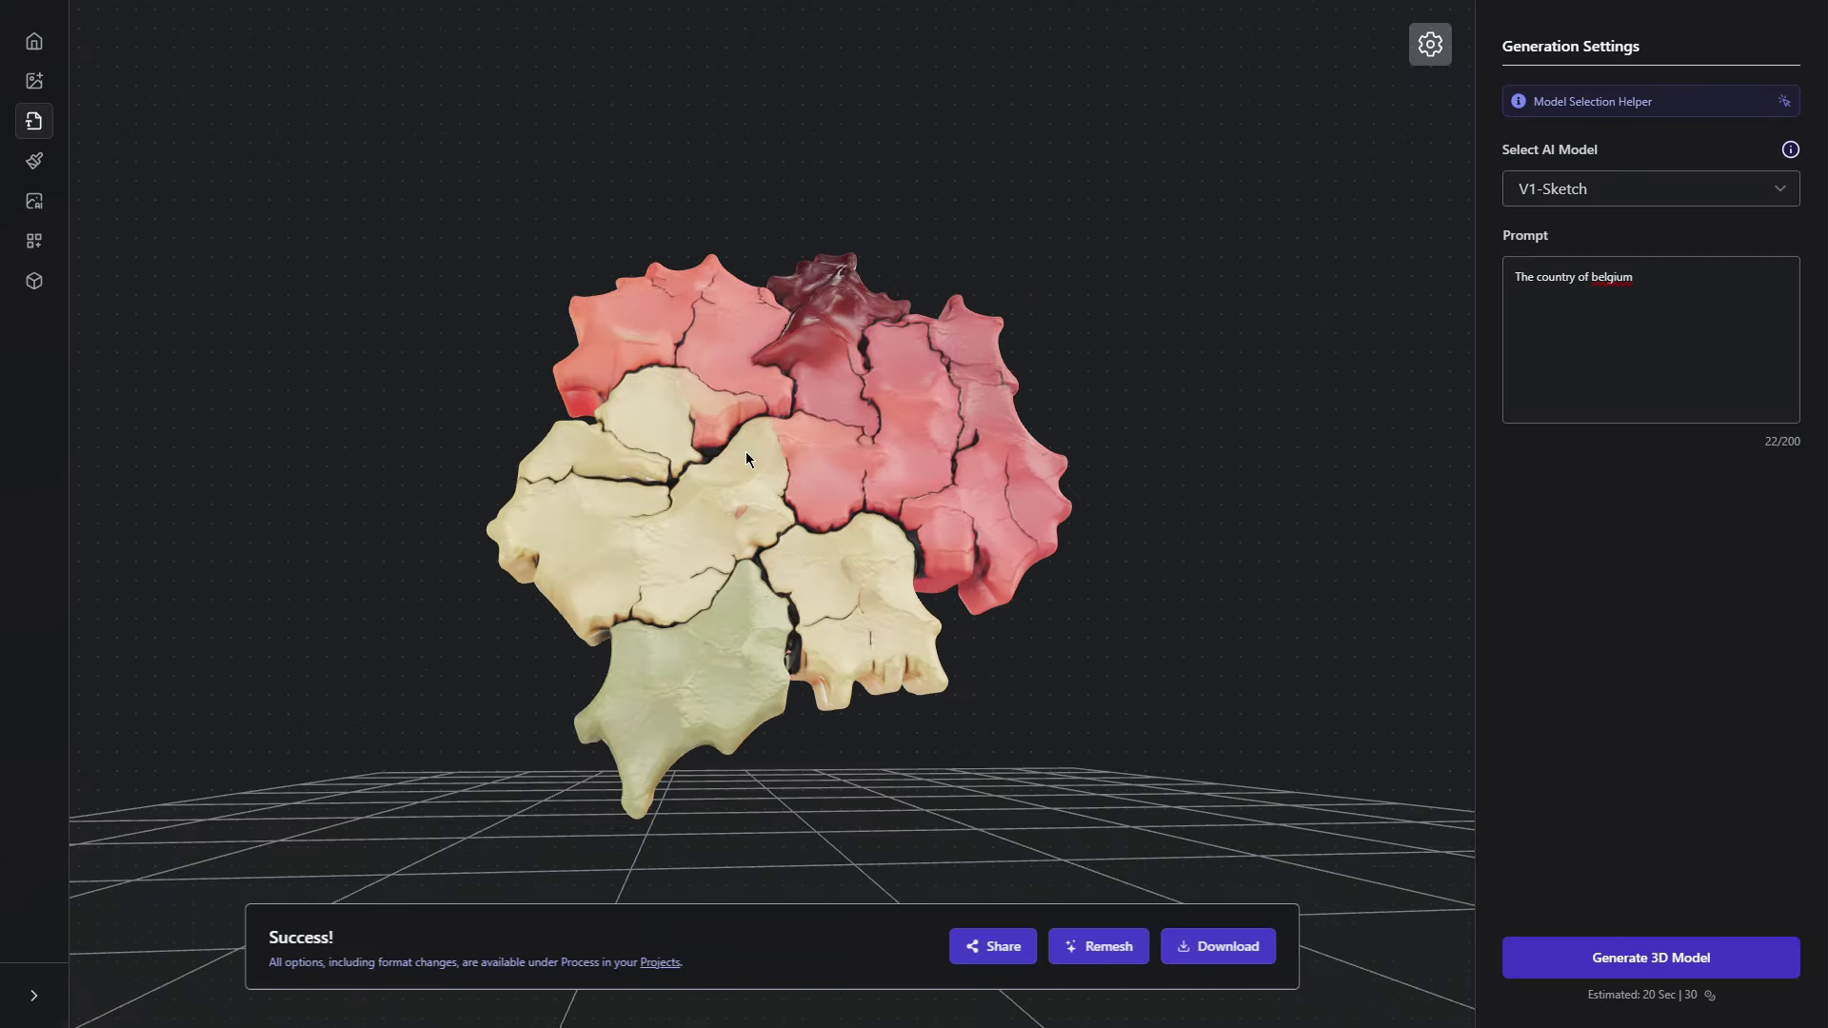
drag(632, 520, 752, 520)
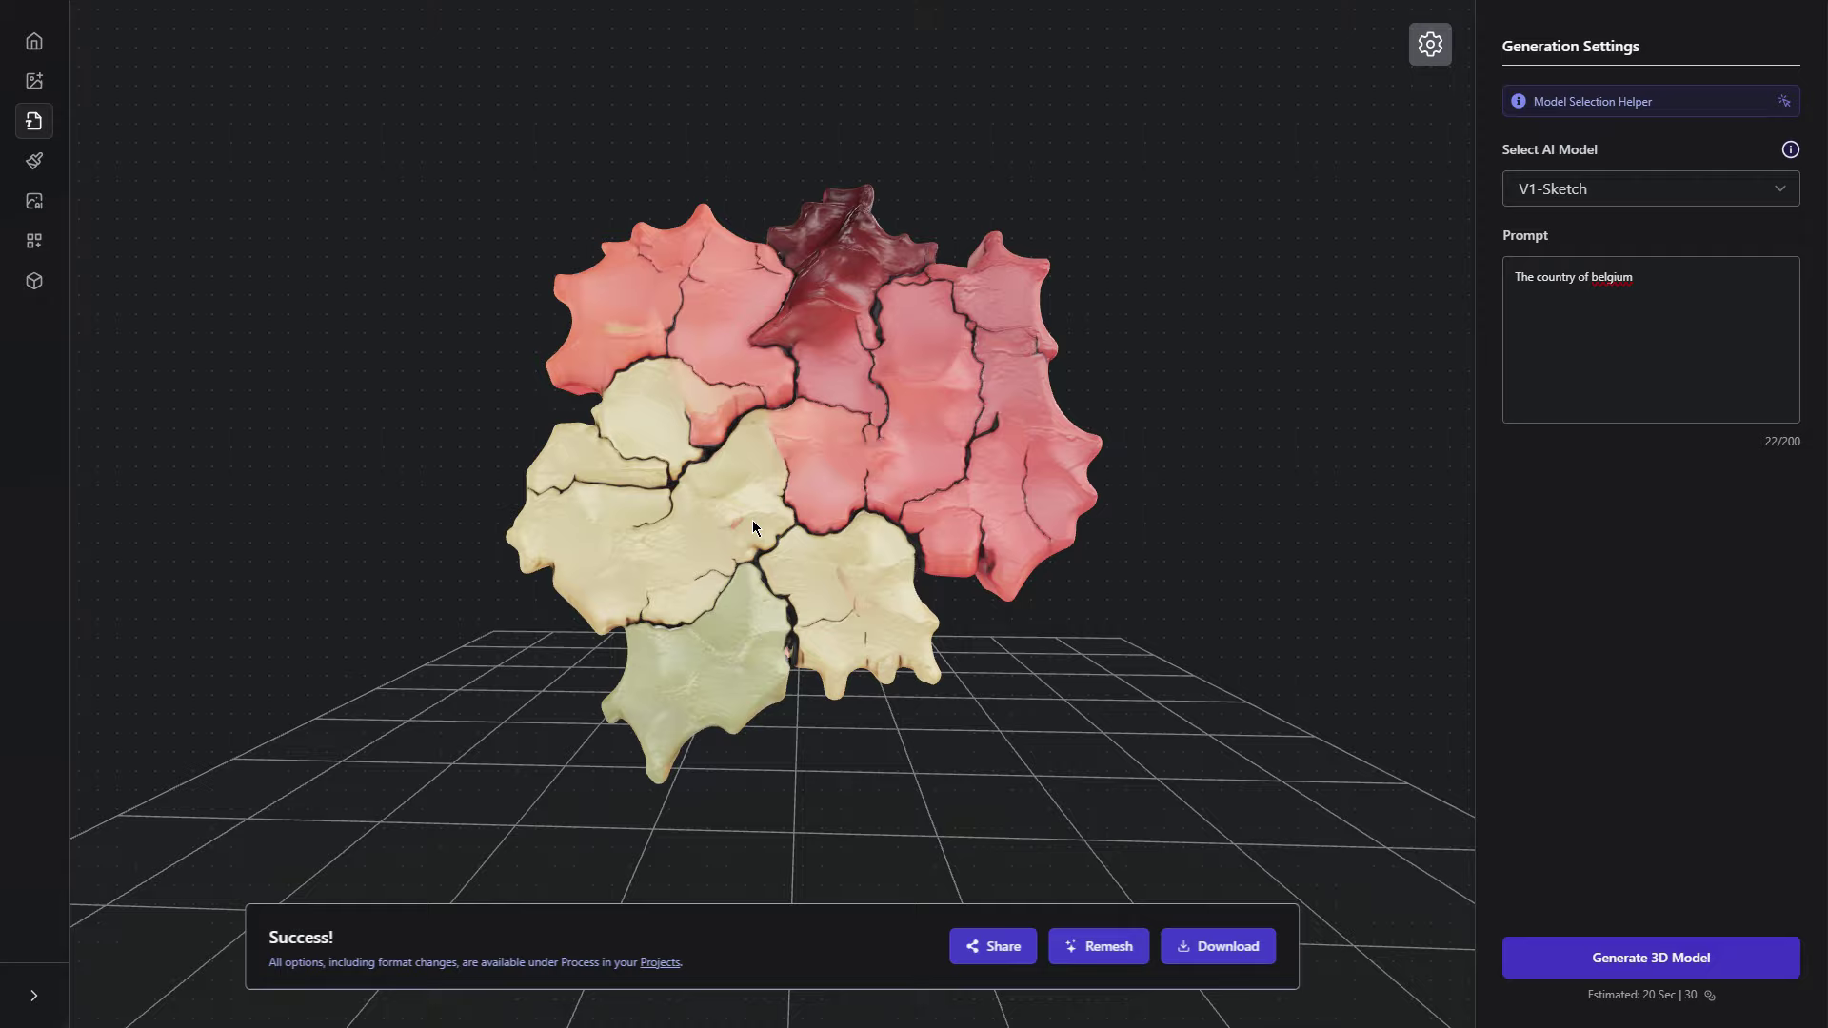
scroll(748, 520, down, 3)
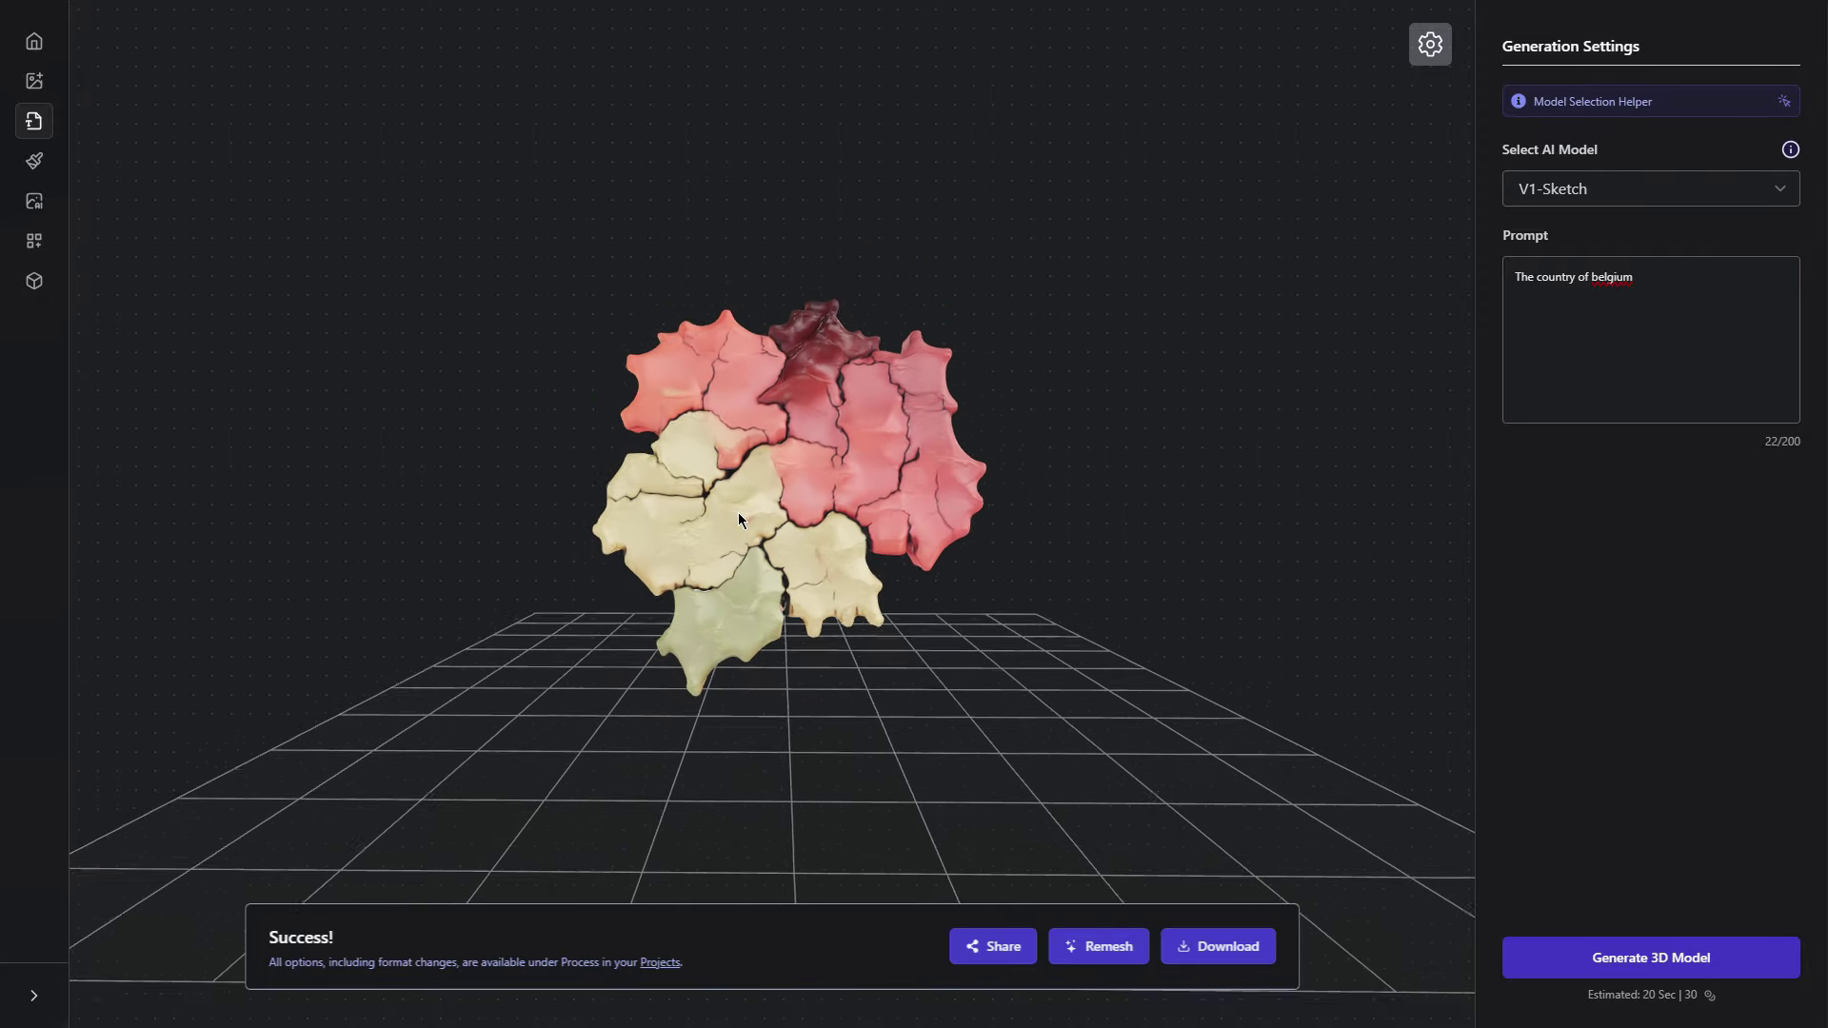
scroll(790, 533, up, 3)
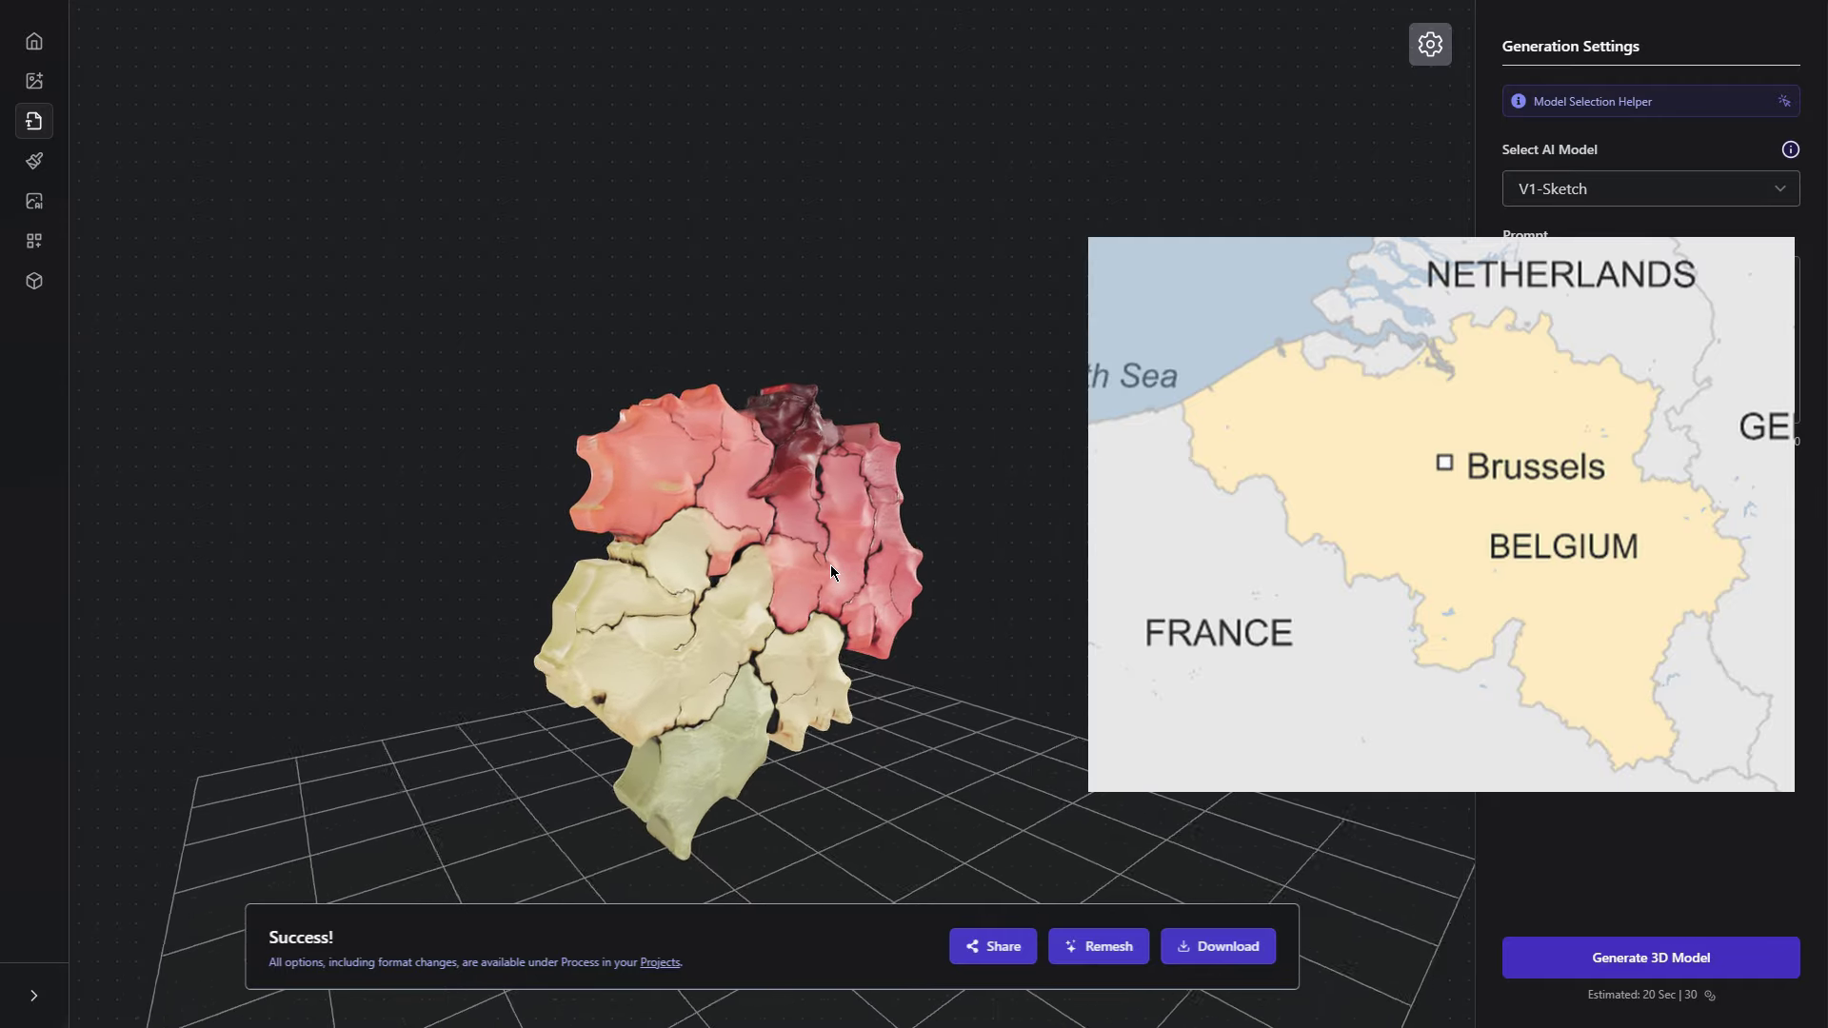
scroll(814, 542, up, 2)
right_drag(814, 543, 821, 480)
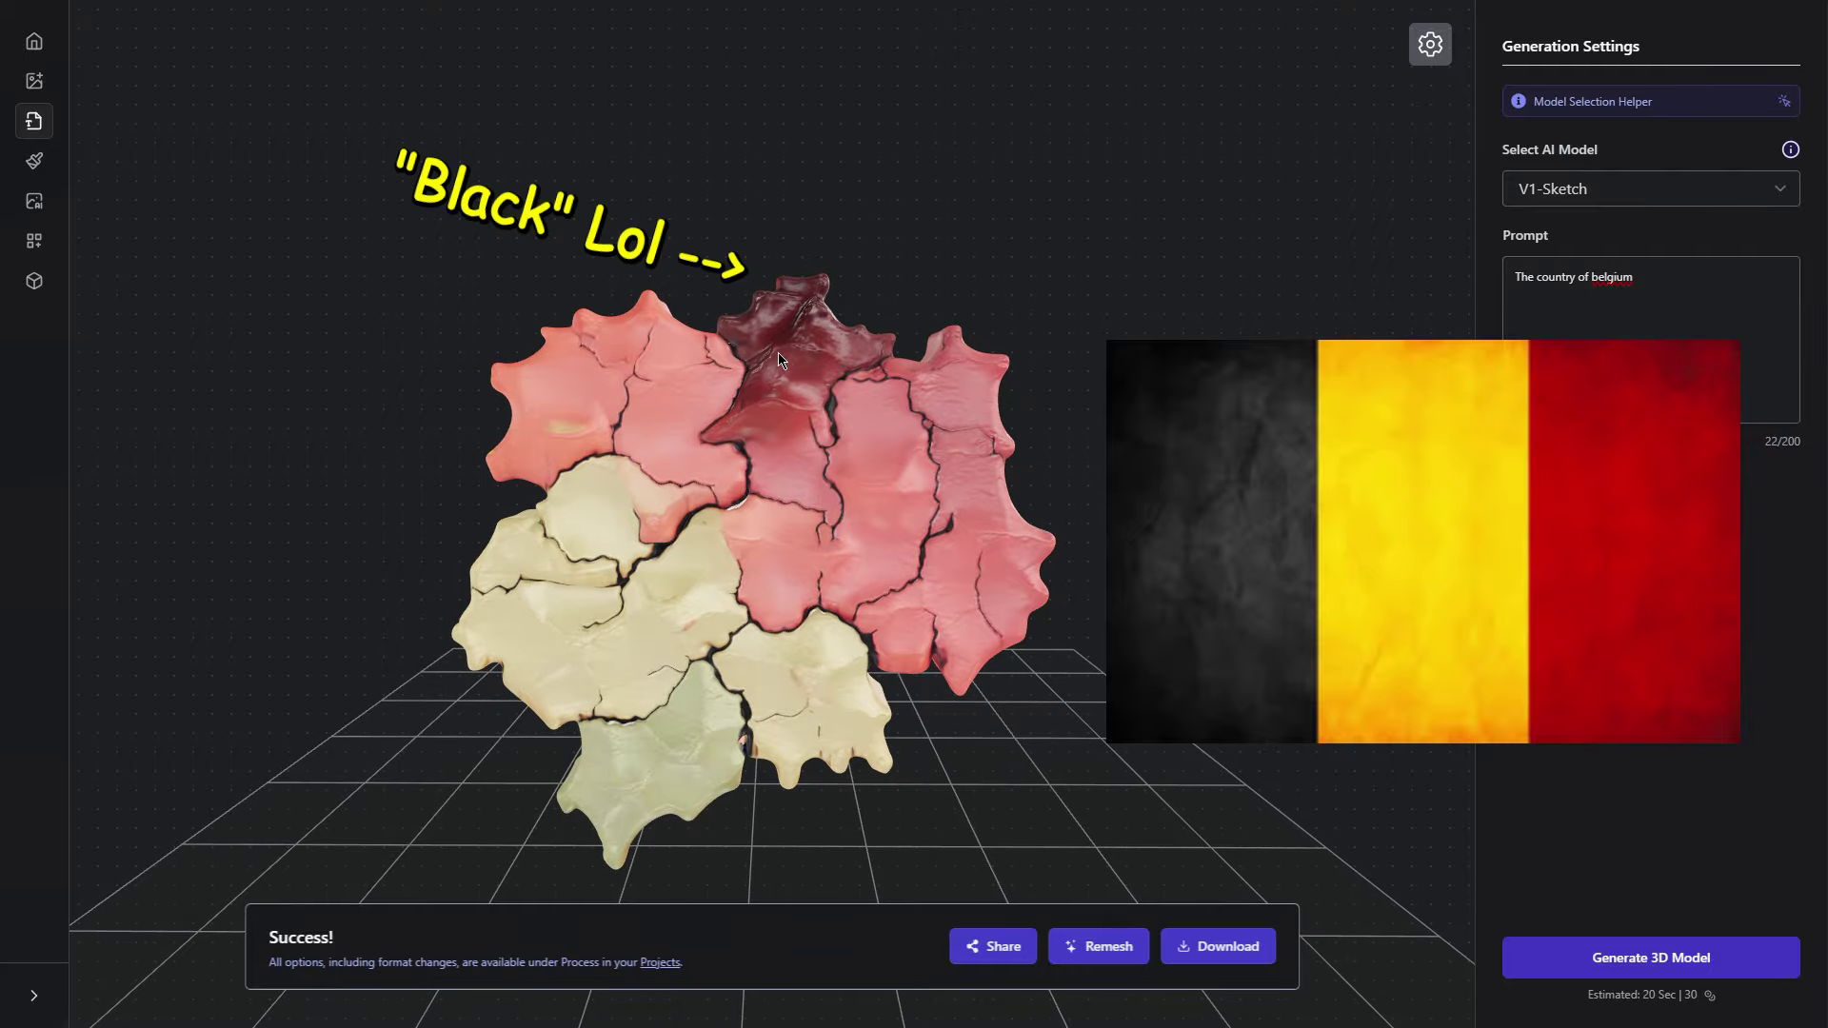
drag(665, 575, 646, 539)
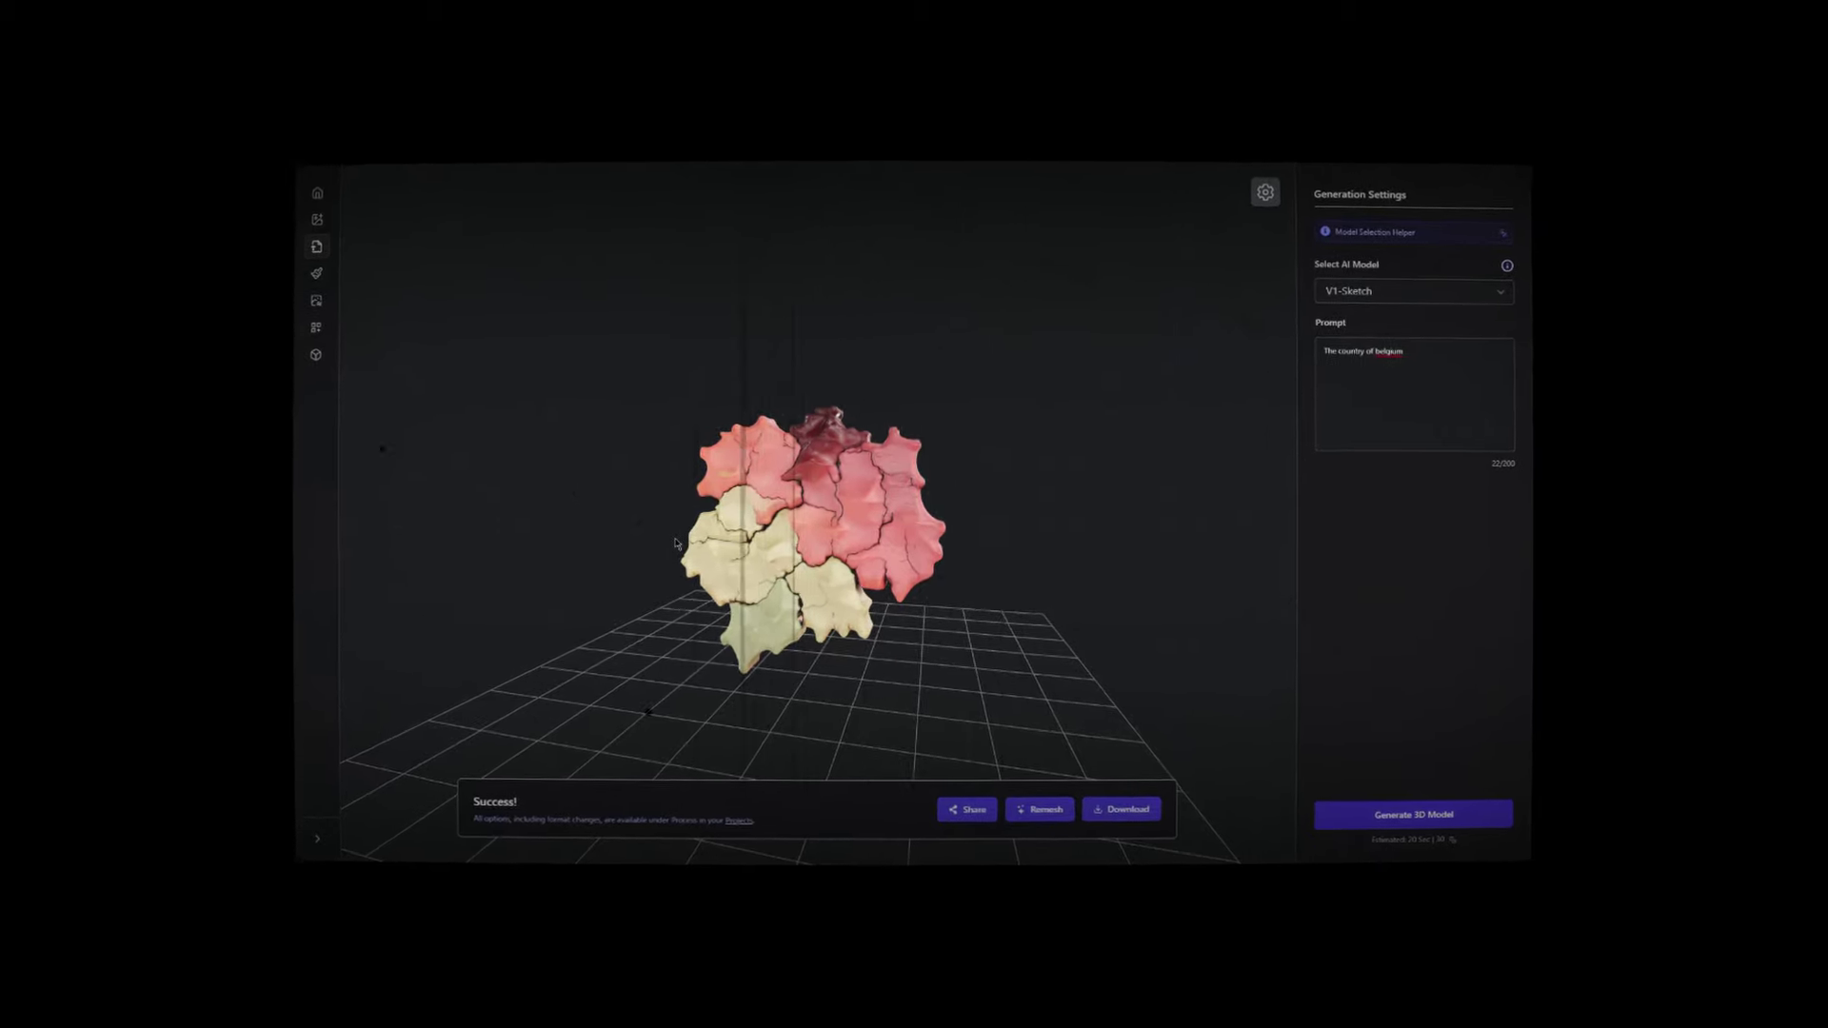
Enter the prompt for Godzilla holding up a skyscraper in the Grand Canyon.
text(i)
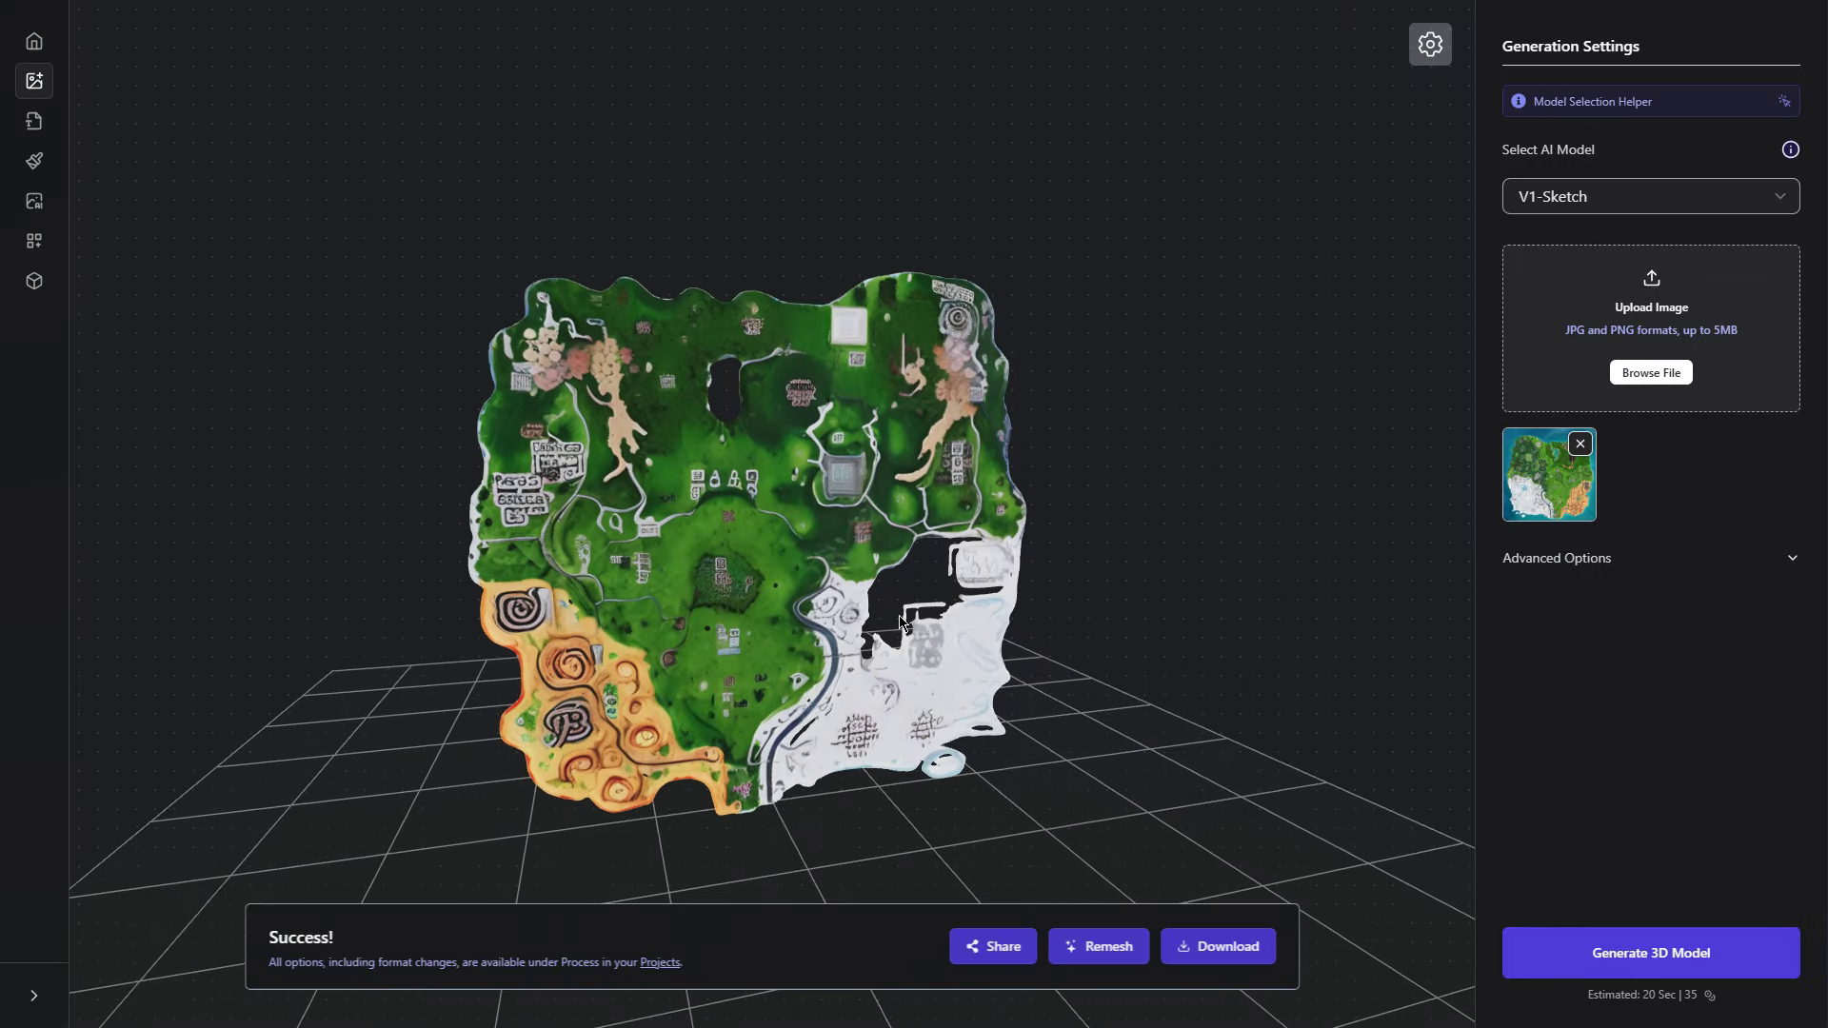
Zoom in on the generated map model and orbit it to a top-down view.
scroll(1055, 653, up, 2)
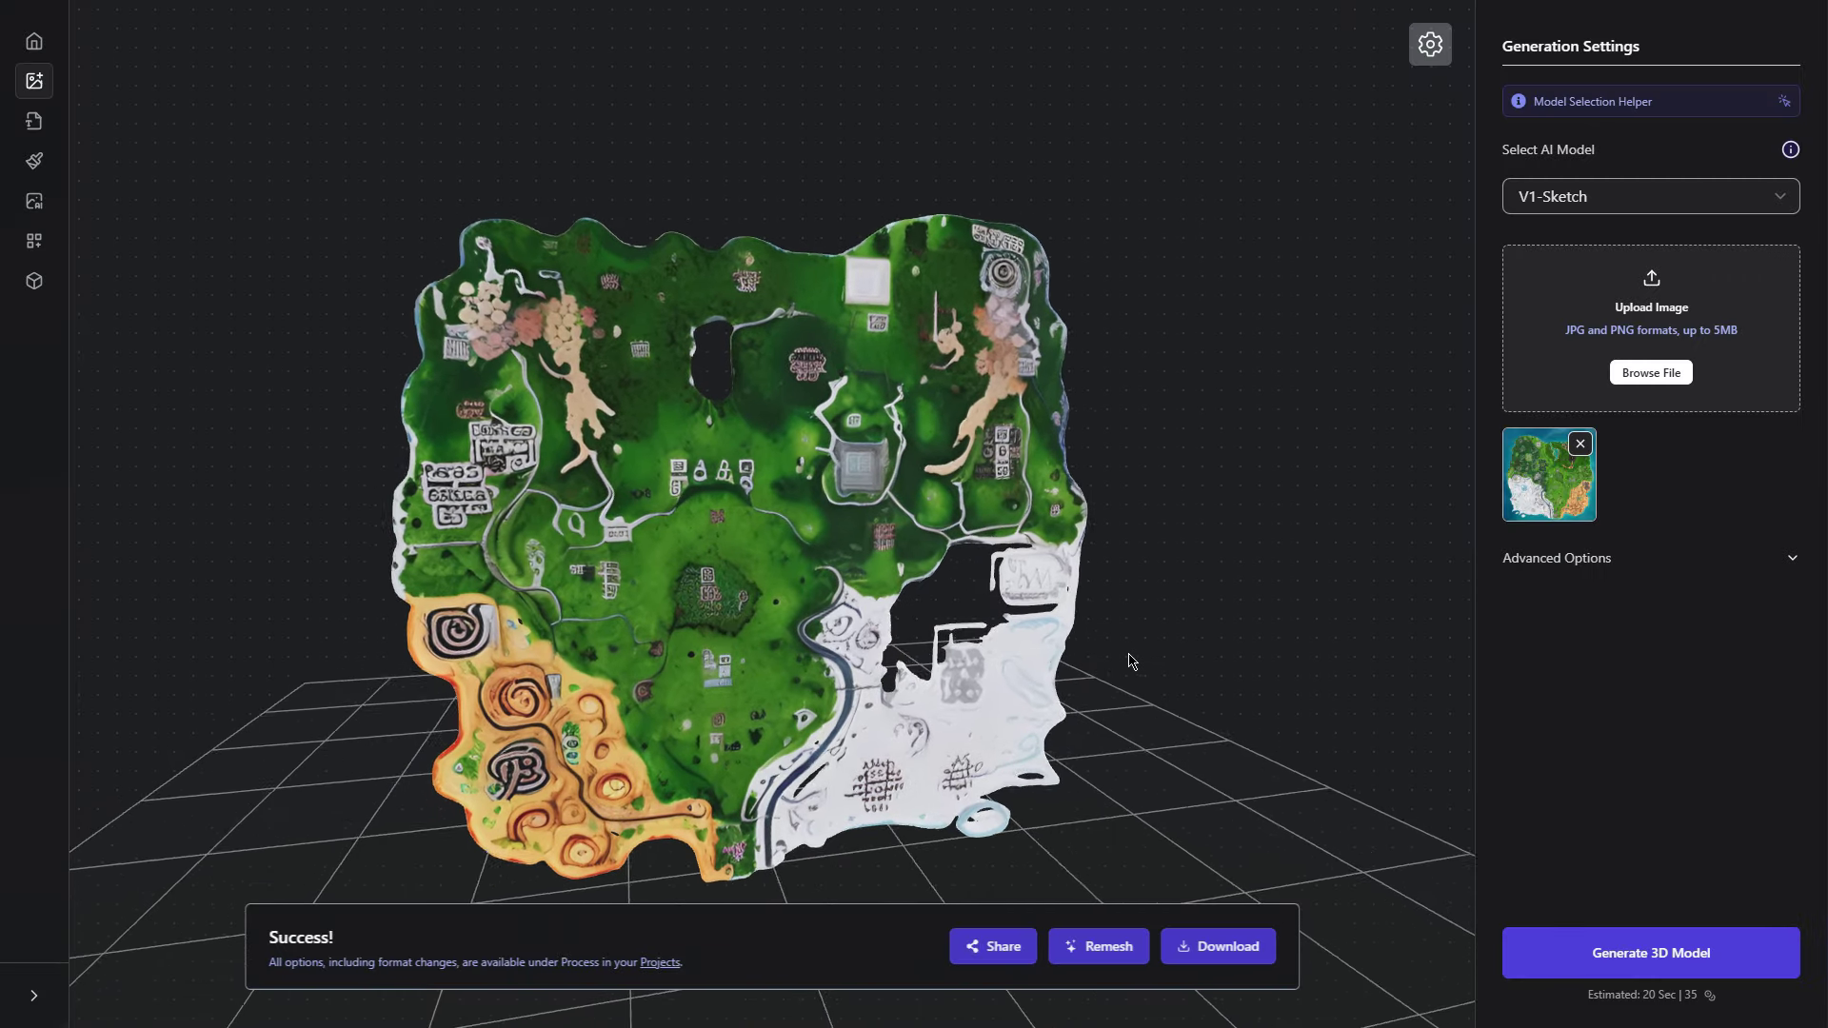
drag(1131, 661, 908, 606)
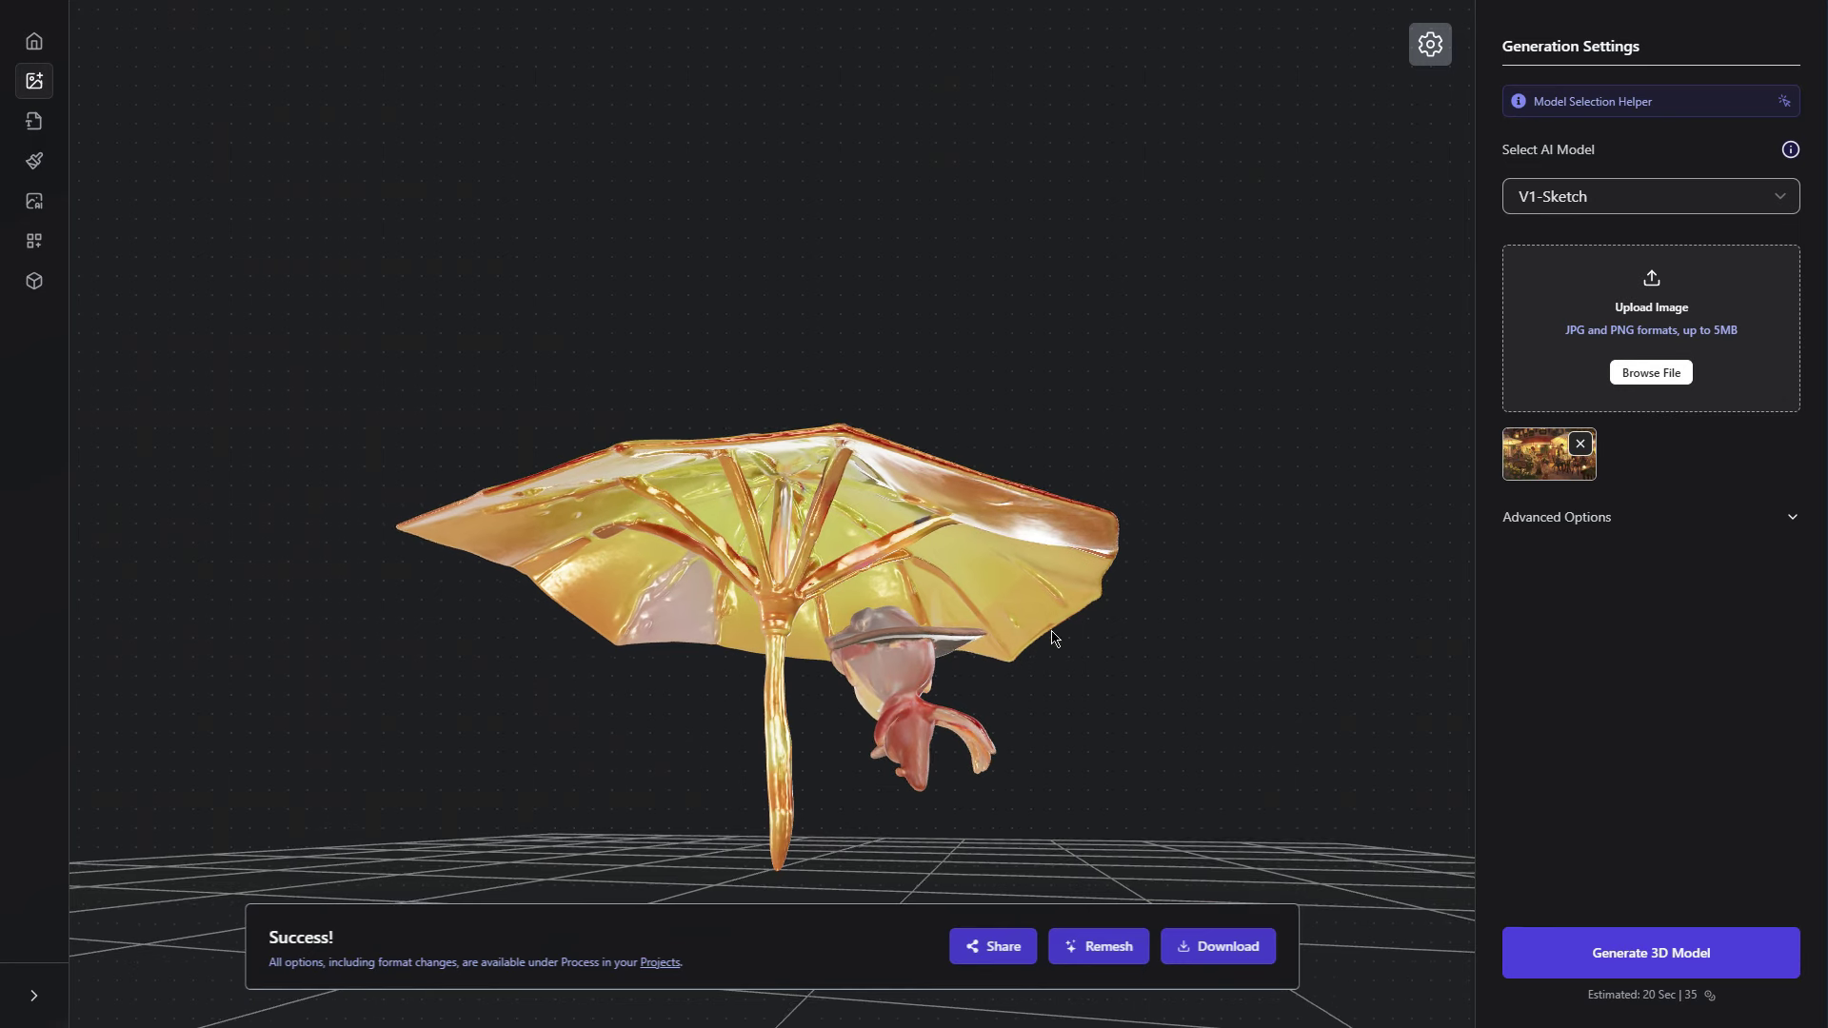
Orbit the yellow umbrella model generated from the Lofi Cafe picture.
drag(1052, 641, 682, 700)
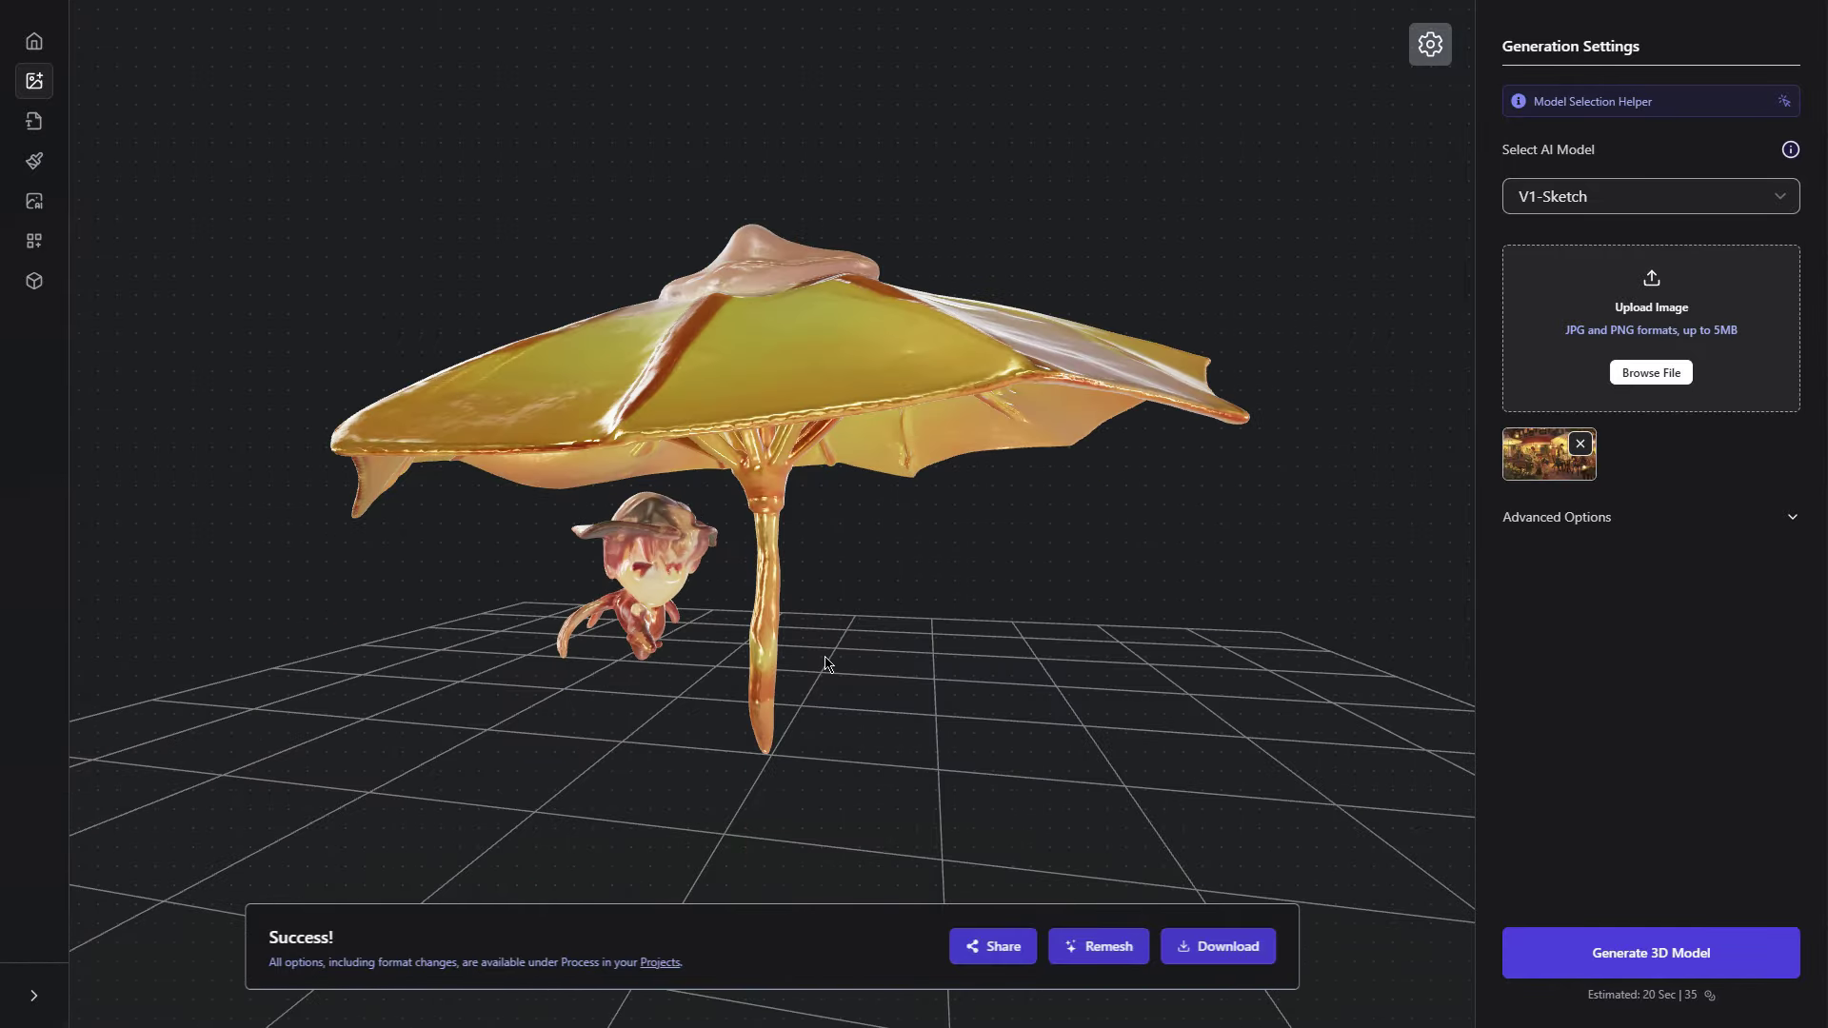
Orbit the umbrella model to another angle, then switch to Text to 3D mode.
drag(825, 664, 906, 637)
click(44, 115)
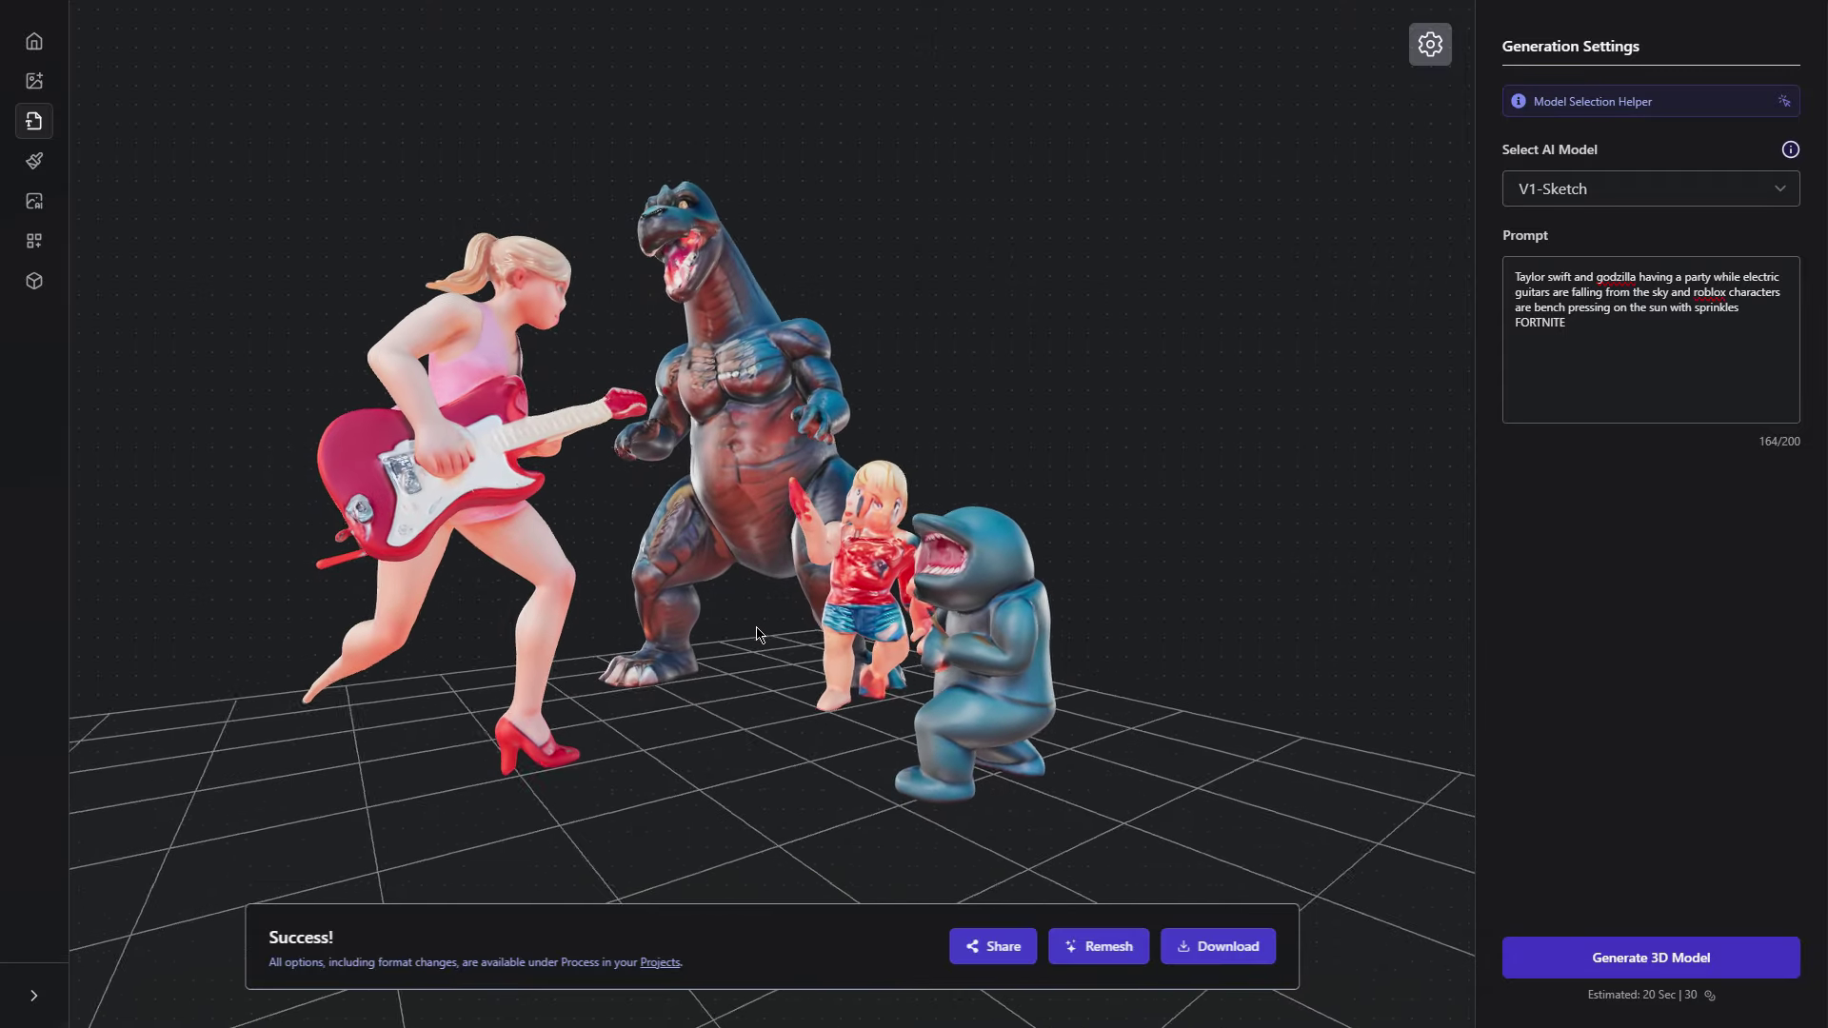
Orbit the guitarist, Godzilla, child and shark party scene round to a high angle.
drag(796, 613, 672, 476)
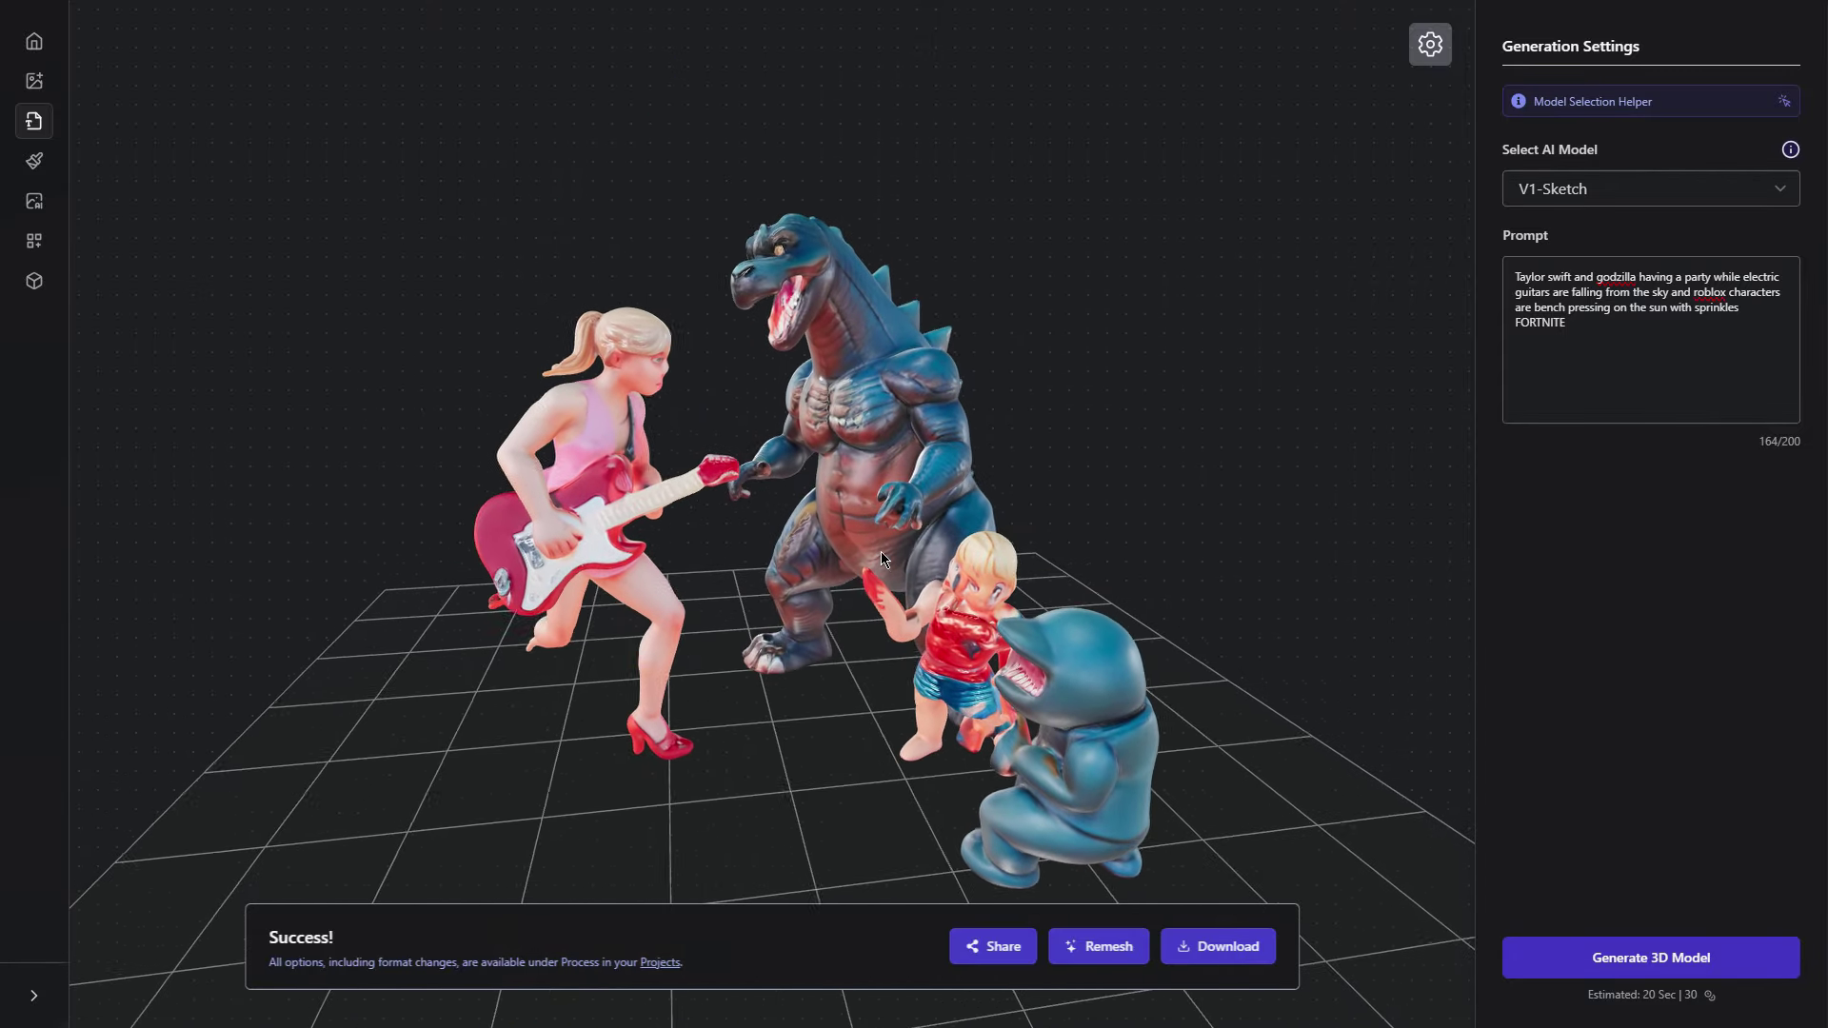